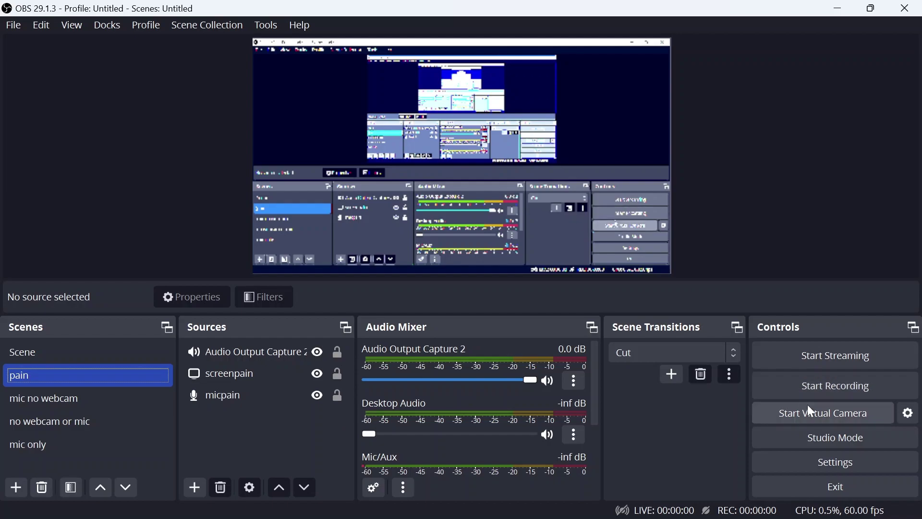
- Record a short test clip of the pain scene and stop the recording
left_click(806, 386)
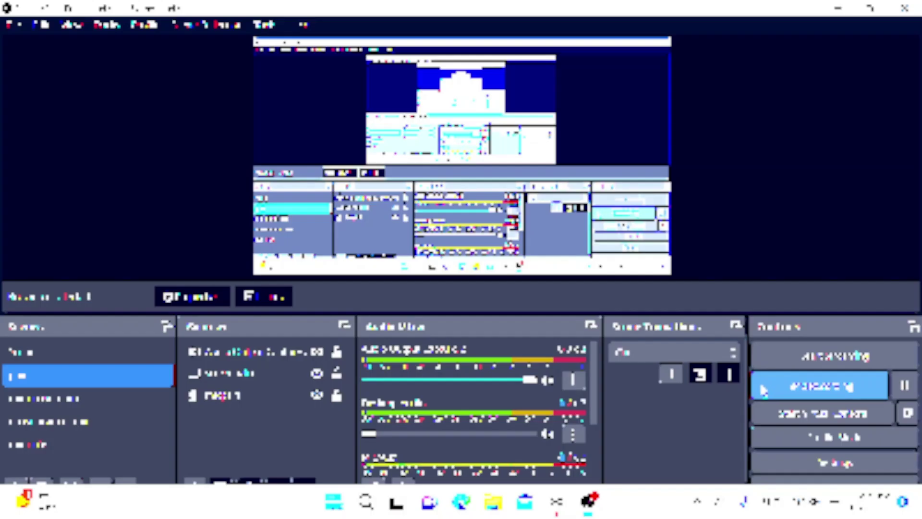
left_click(764, 389)
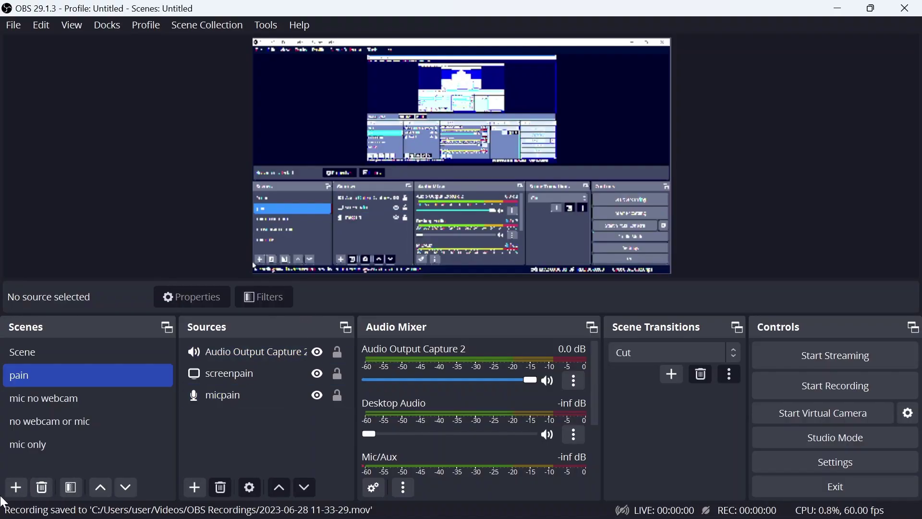
- Examine the pain scene's sources: the audio output capture, the screenpain display capture and the micpain microphone
left_click(235, 389)
left_click(267, 372)
left_click(272, 357, "ctrl")
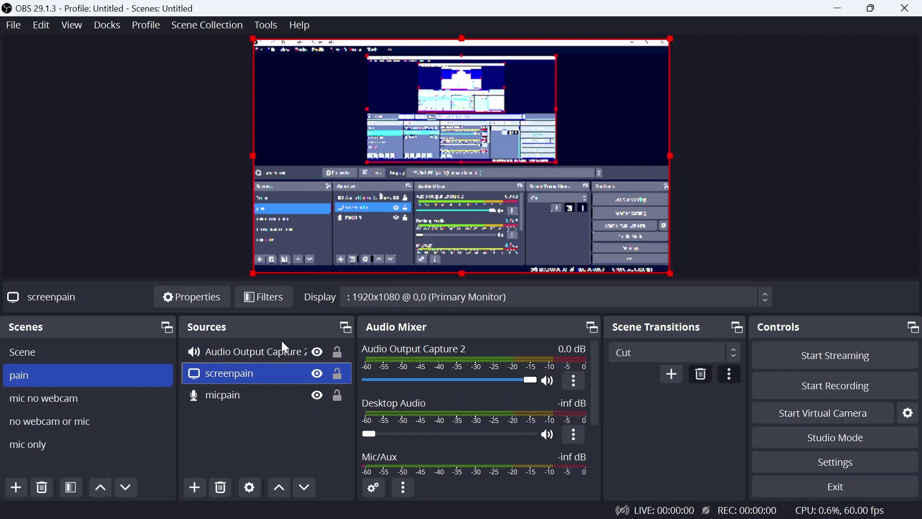
left_click(283, 351)
left_click(252, 394)
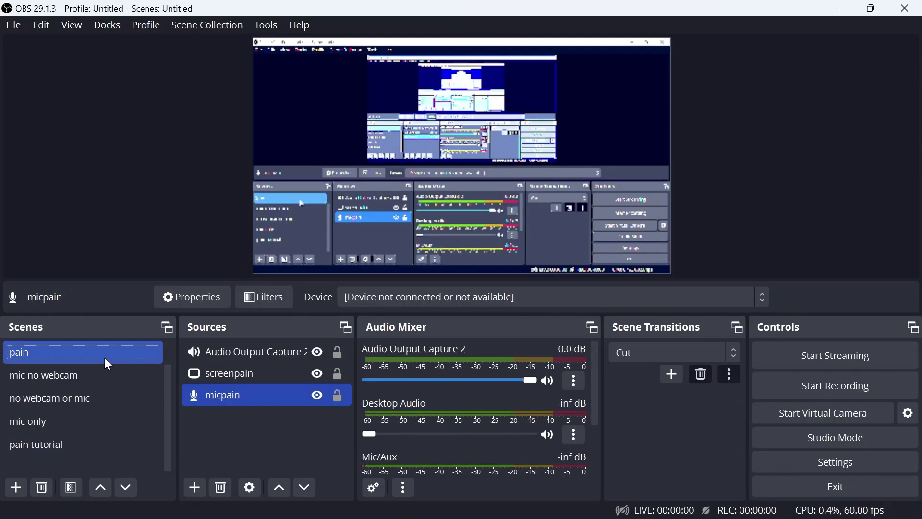
left_click(105, 357)
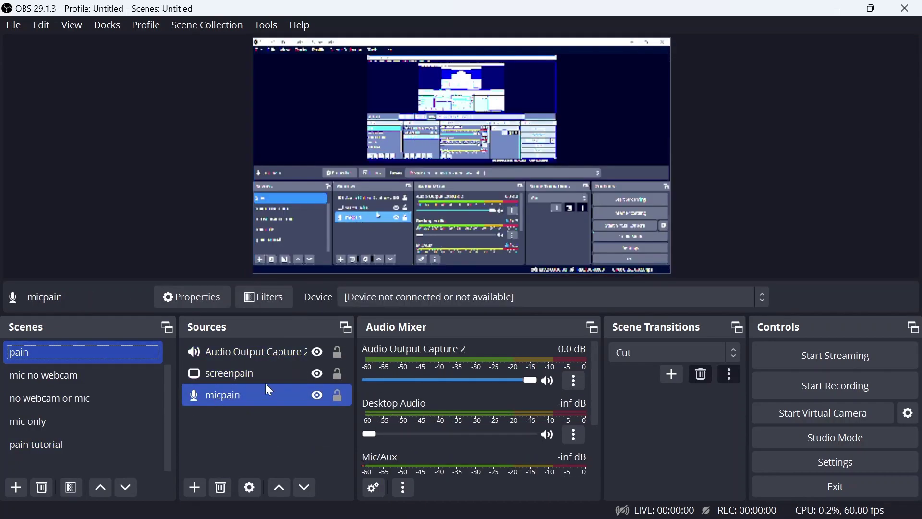
left_click(188, 374, "ctrl")
left_click(259, 393)
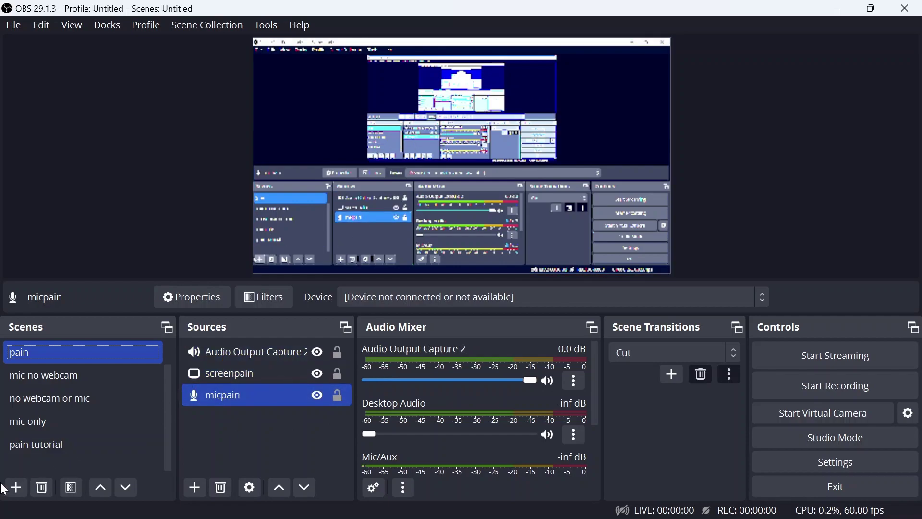
- Add a new Audio Input Capture source named "mic pain tut" to the pain tutorial scene
left_click(72, 445)
left_click(194, 485)
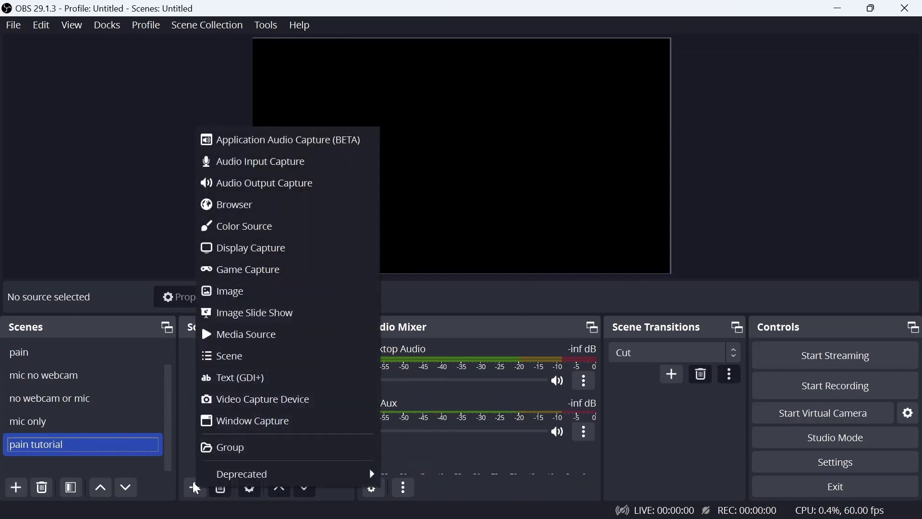
left_click(313, 163)
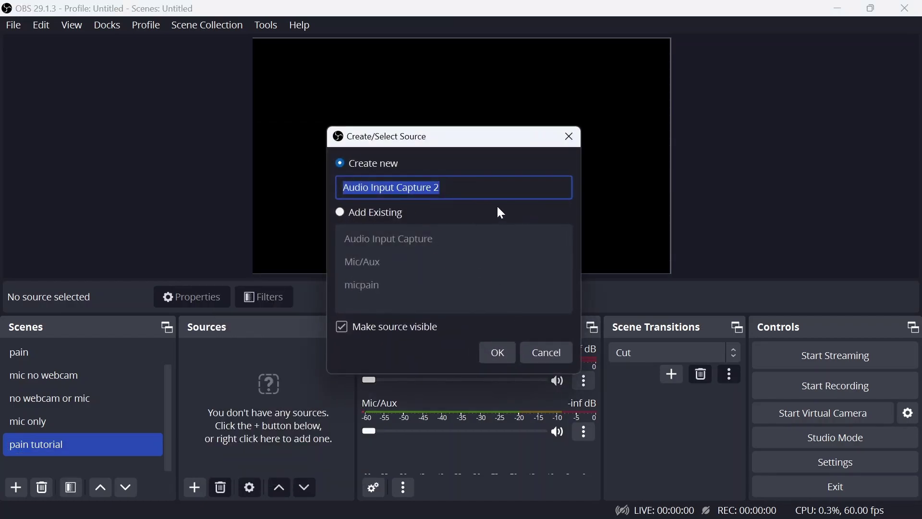
type("mic pa")
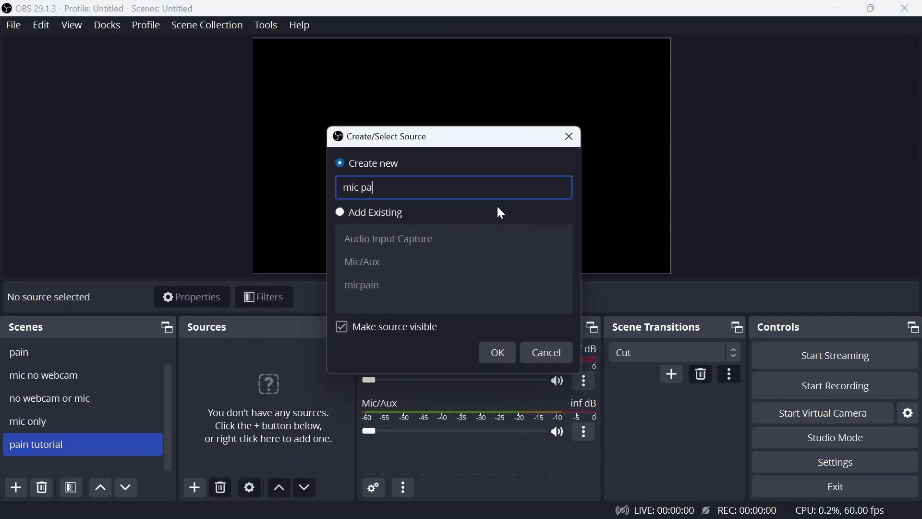
type("in tut")
left_click(495, 352)
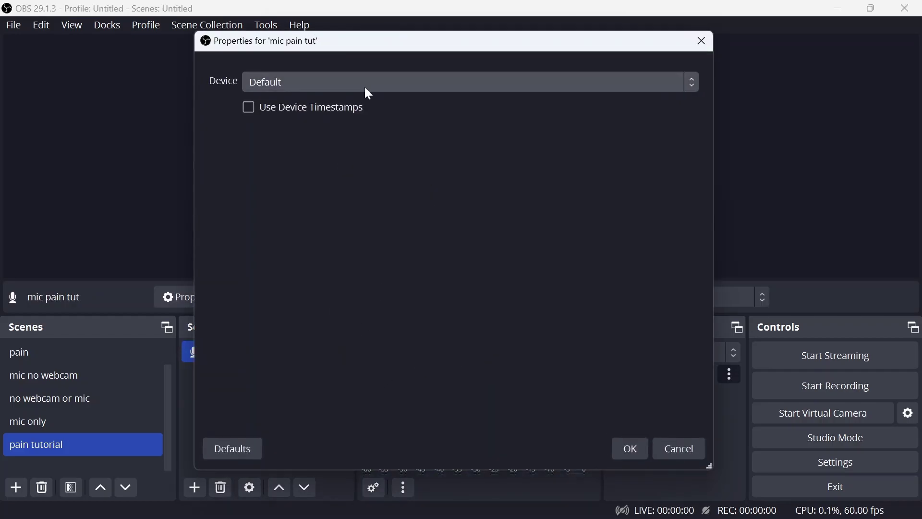
- Set the mic pain tut source's device to Microphone (Blue Snowball iCE) and accept its properties
left_click(427, 85)
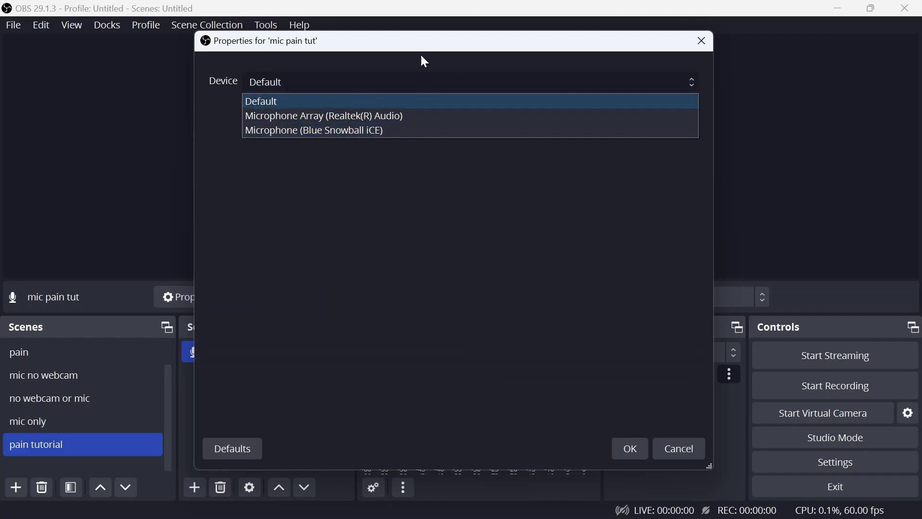
left_click(397, 131)
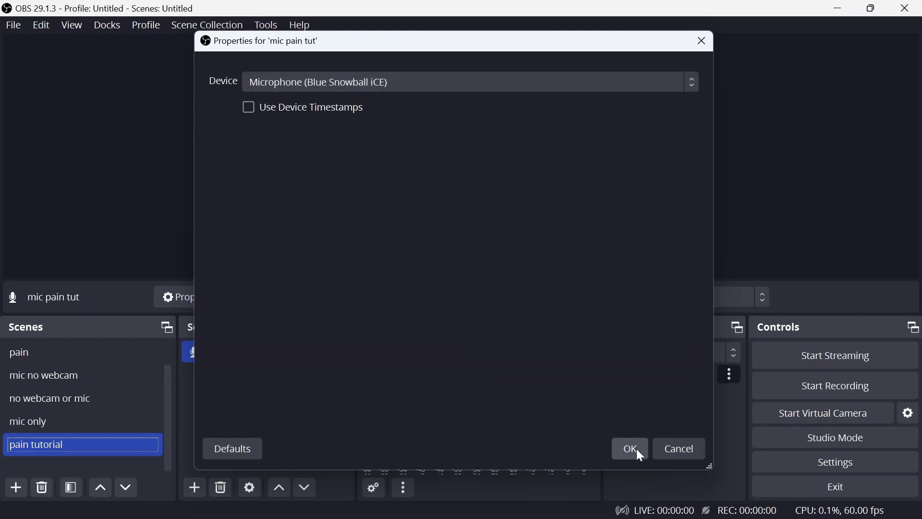
left_click(631, 449)
- Inspect the gain filters on the micpain source in the pain scene as a reference
left_click(48, 354)
left_click(274, 391)
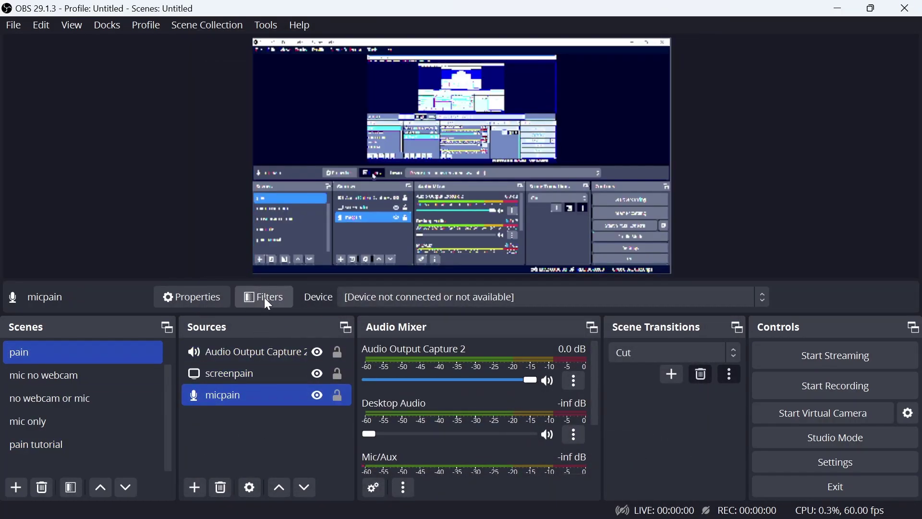
left_click(265, 297)
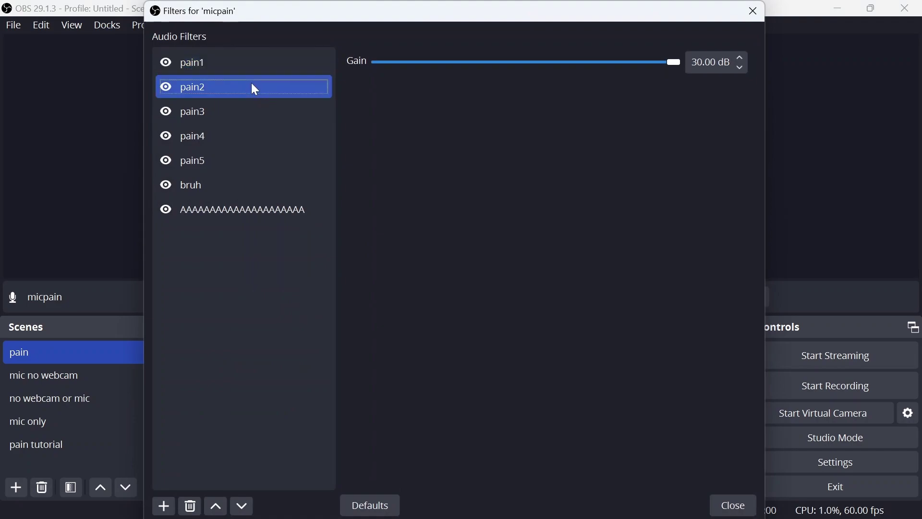
left_click(247, 134)
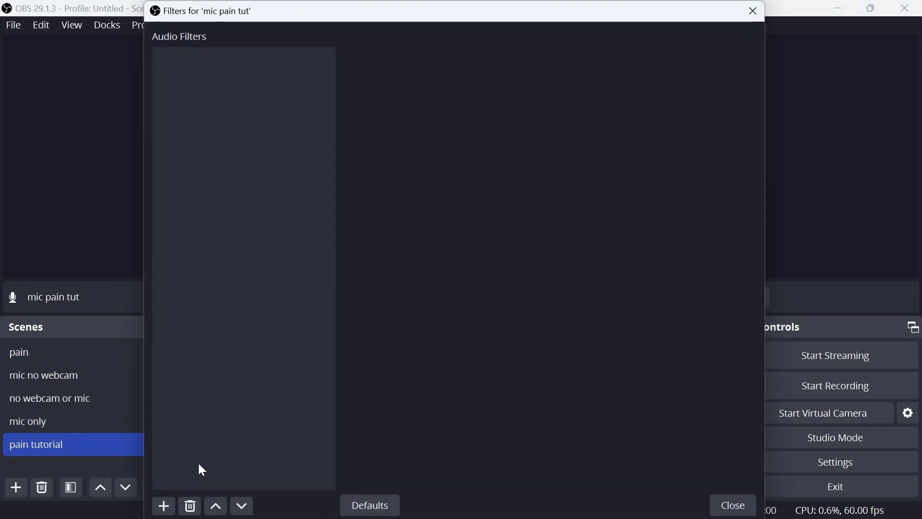
- Add two Gain filters named paintut1 and paintut2 to the mic pain tut source, each at 30 dB
type("if")
key("Return")
left_click(163, 506)
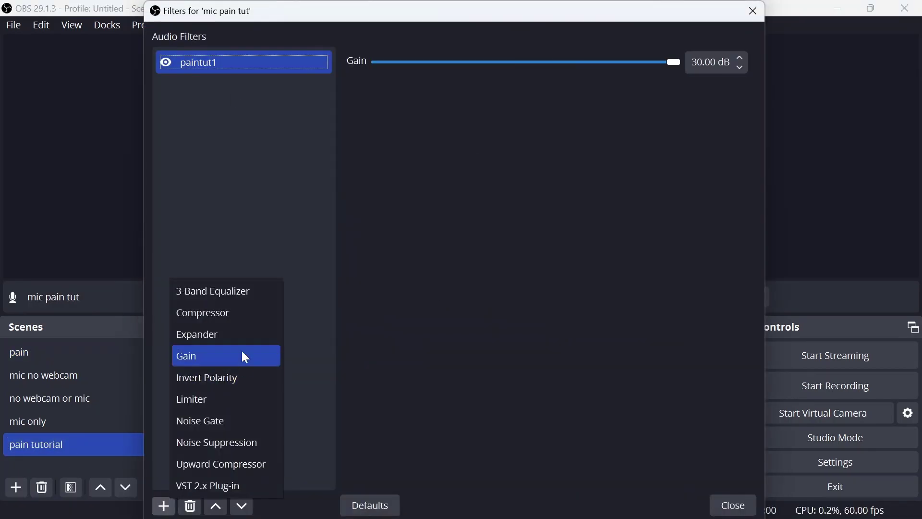
left_click(238, 357)
type("paintut2")
key("Return")
- Add two more Gain filters at 30 dB to mic pain tut, named paintut3 and paintut4
left_click(163, 506)
left_click(220, 380)
type("paintut3")
key("Return")
left_click(163, 505)
left_click(223, 354)
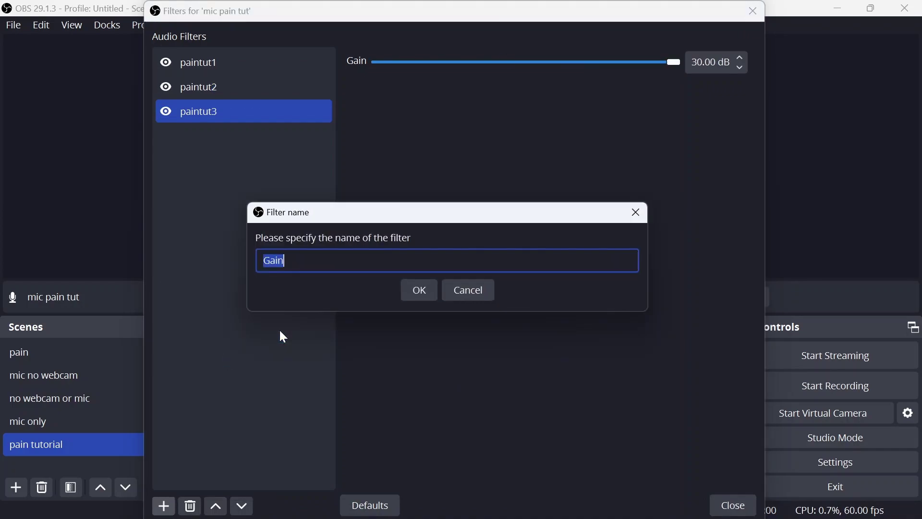
type("paintut4")
left_click(417, 291)
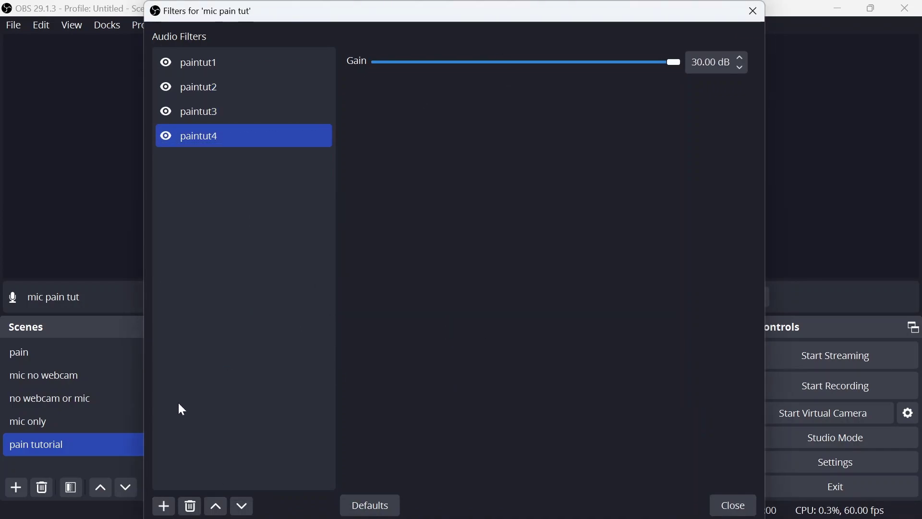
- Add a Gain filter named paintut5 set to 15 dB to mic pain tut, and close the filters
left_click(163, 506)
left_click(182, 370)
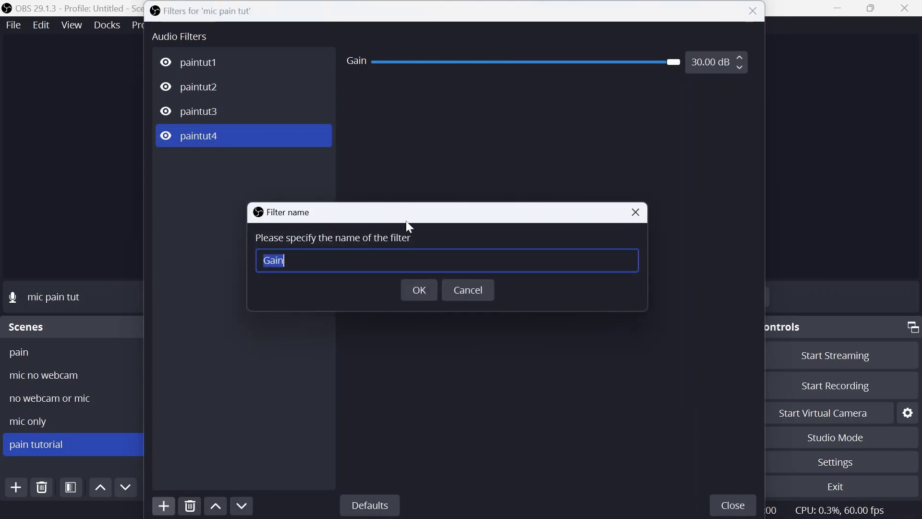
type("paintut5")
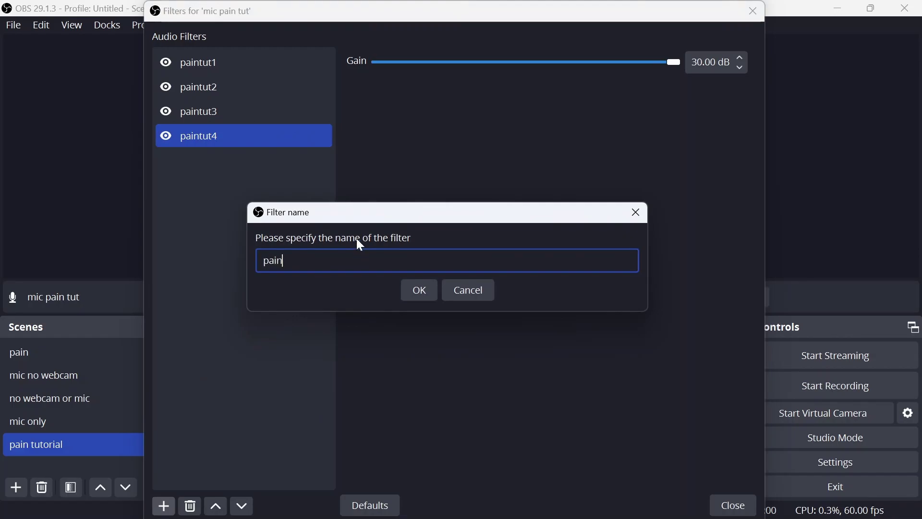
key("Return")
scroll(740, 59, "up", 15)
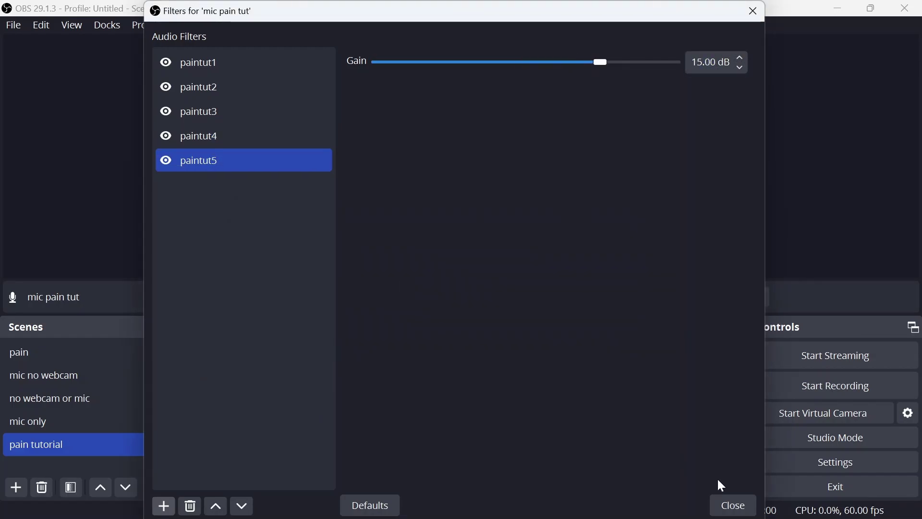
left_click(732, 505)
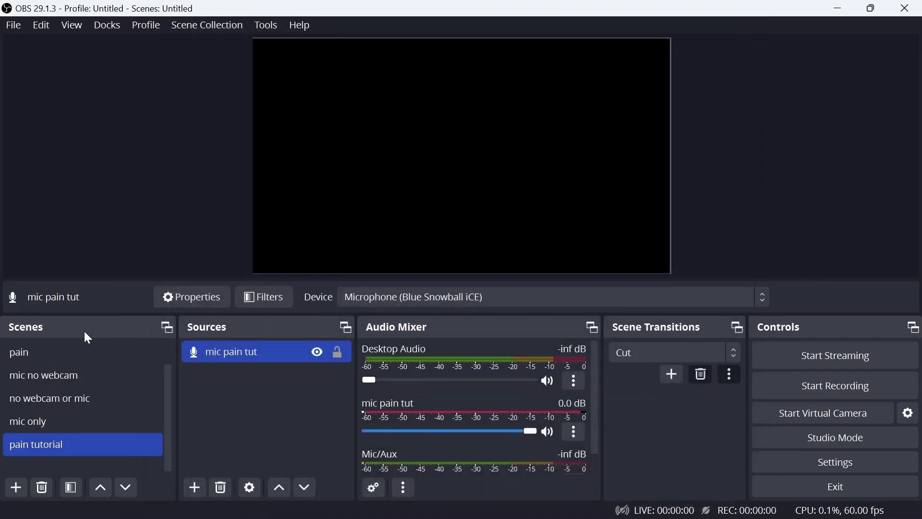
- Inspect the settings of the bruh filter on the pain scene's micpain source
left_click(72, 352)
left_click(263, 294)
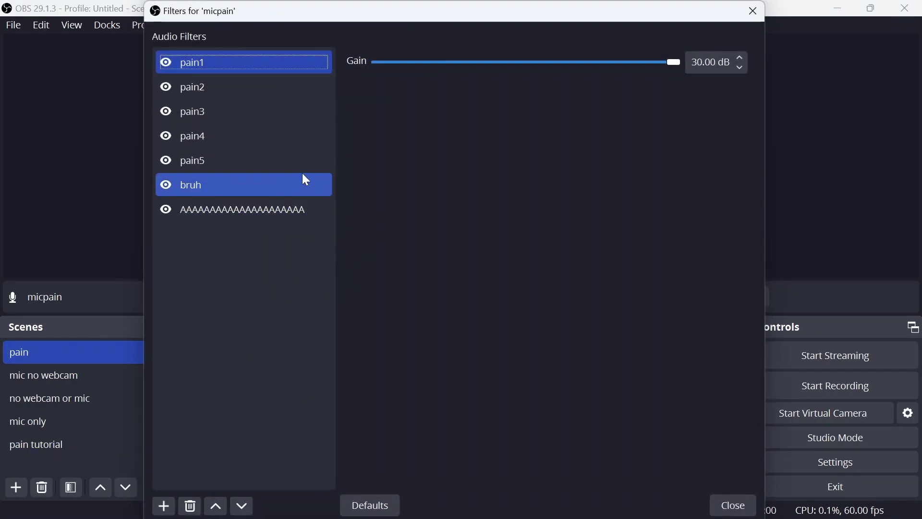
left_click(255, 187)
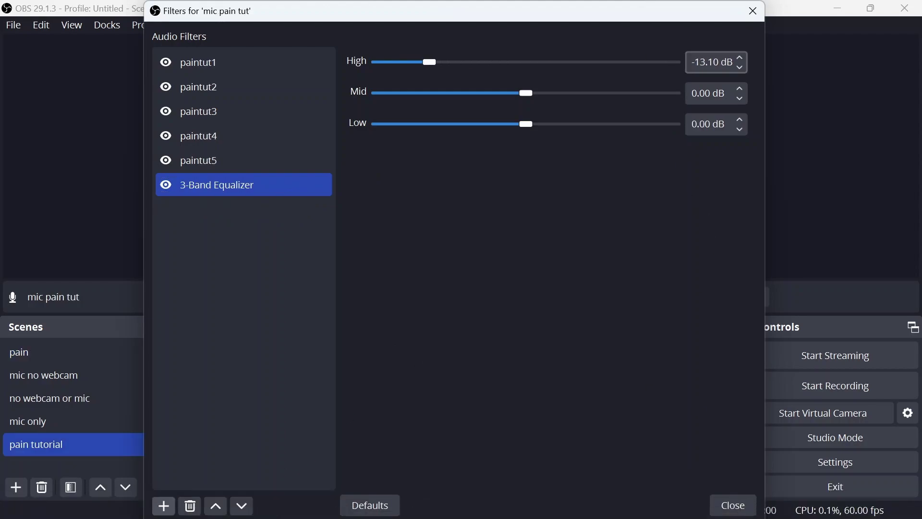
- Set mic pain tut's 3-Band Equalizer to -14 dB High and 20 dB Low, and rename the filter "Paintut magic"
left_click(741, 68)
left_click(742, 68)
left_click(741, 68)
left_click(528, 125)
left_click_drag(528, 125, 680, 124)
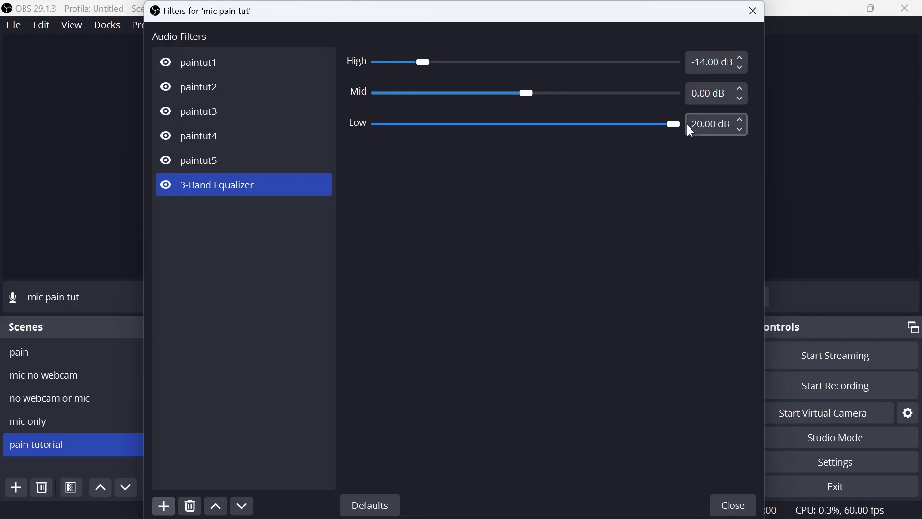
- Add a Compressor filter with 32:1 ratio, 0 dB threshold, 1 ms attack, 1 ms release and 32 dB output gain, and close the filters
left_click(164, 506)
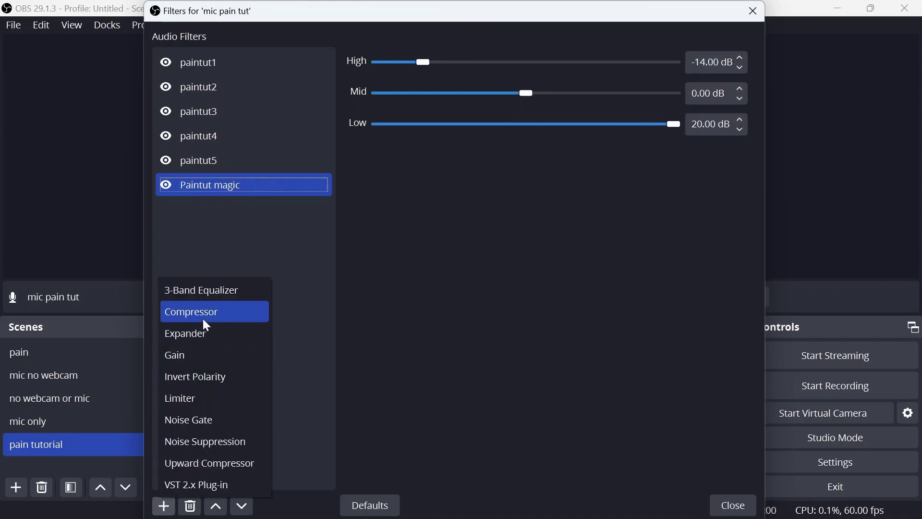
left_click(206, 312)
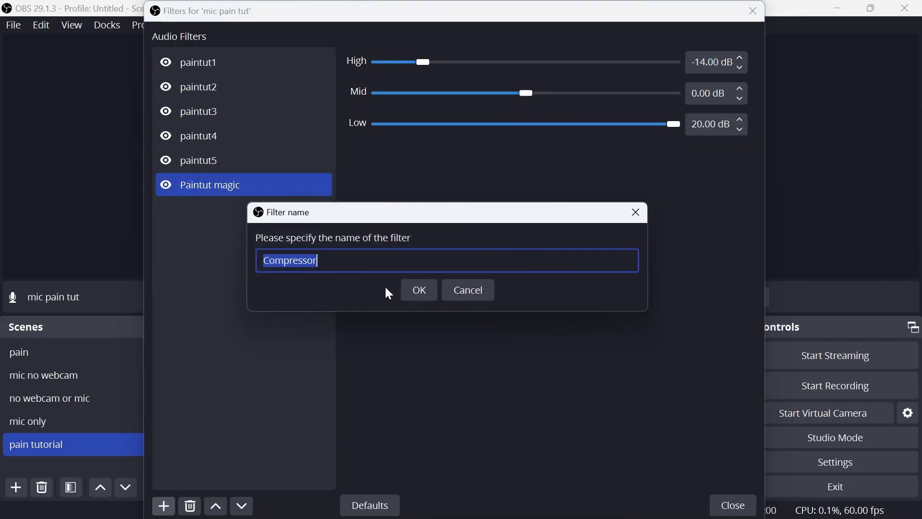
left_click(428, 291)
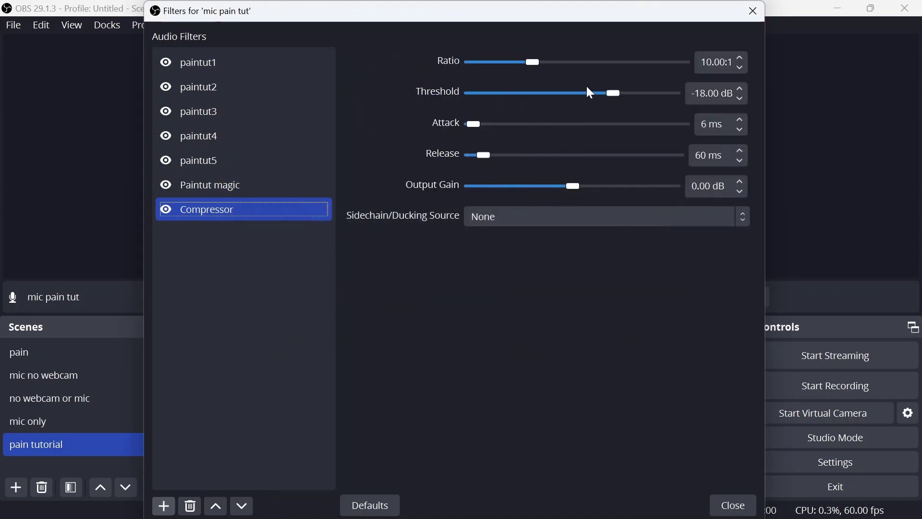
left_click_drag(531, 62, 800, 71)
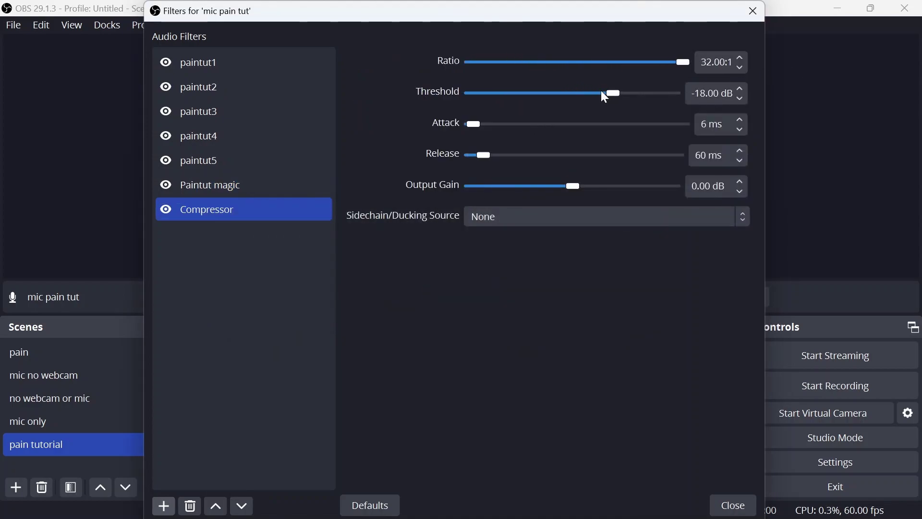
left_click_drag(614, 93, 757, 102)
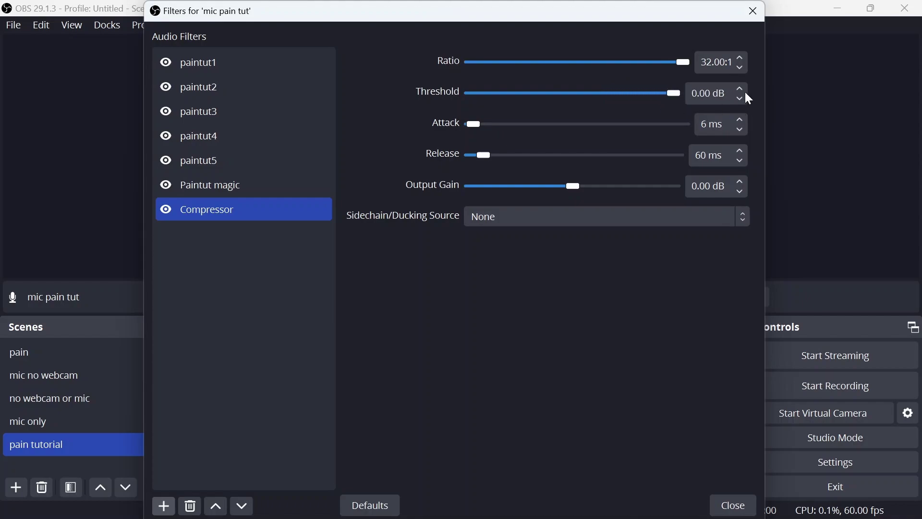
left_click_drag(477, 124, 471, 124)
left_click_drag(485, 160, 753, 210)
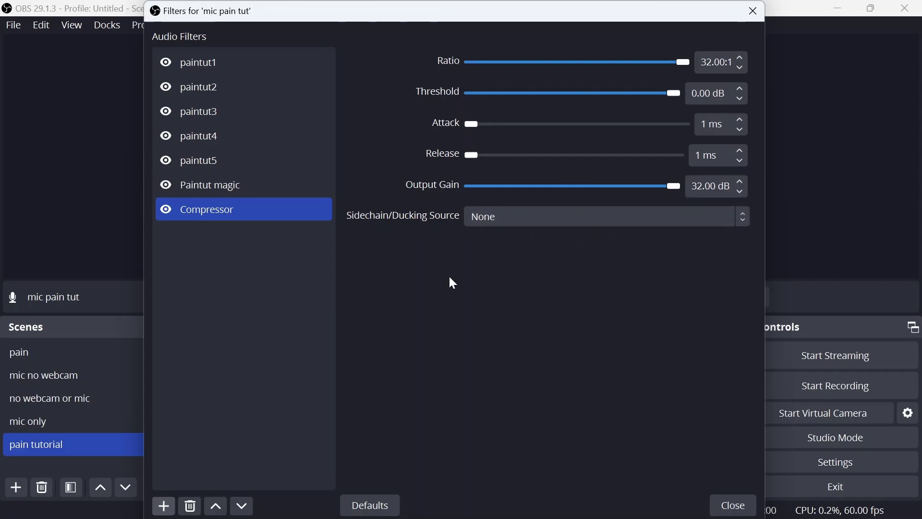
left_click(749, 502)
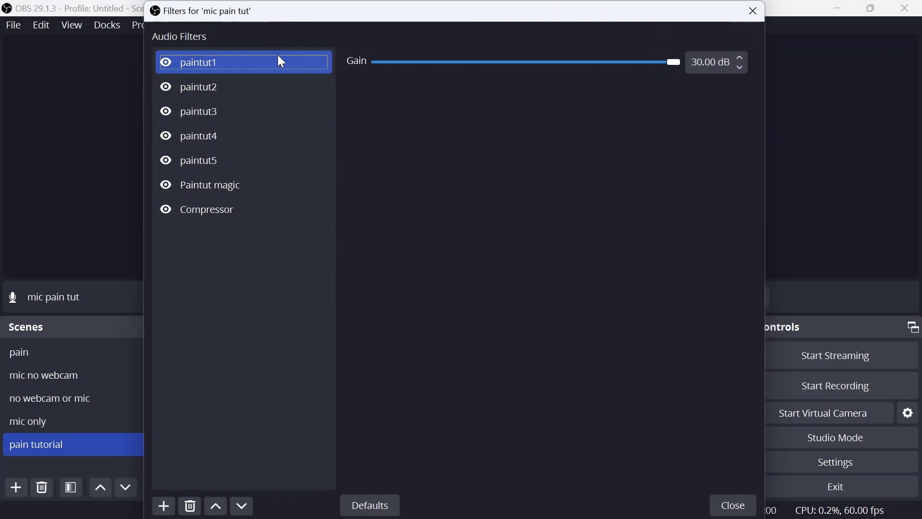
- Review the settings of each mic pain tut filter, from the gain filters to the equalizer and compressor
left_click(281, 87)
left_click(284, 111)
left_click(280, 139)
left_click(279, 163)
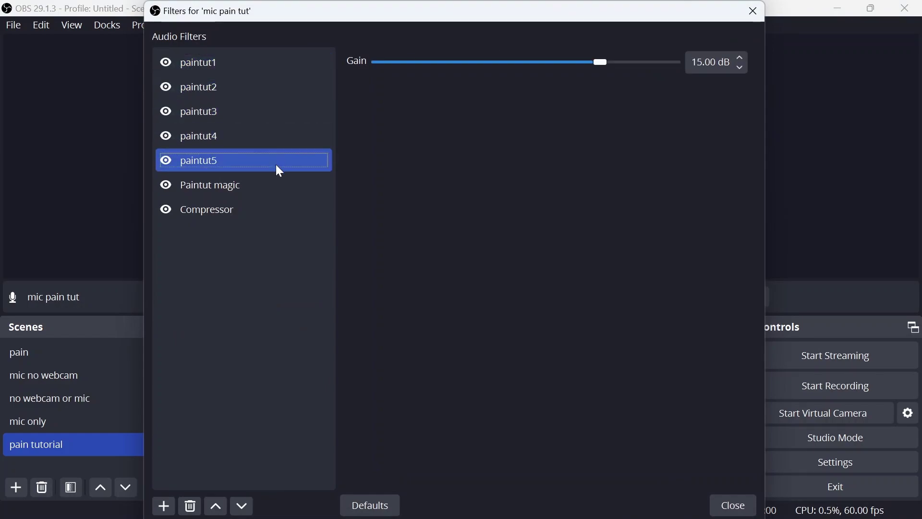
left_click(247, 186)
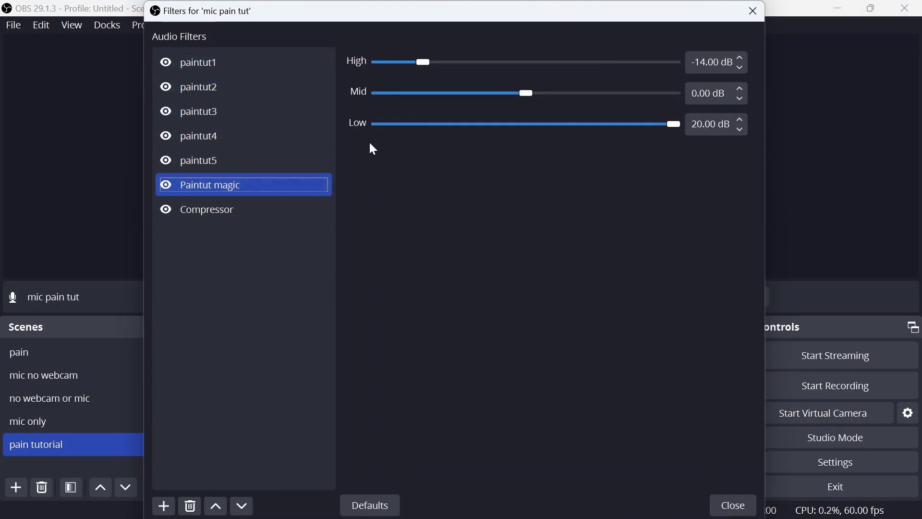
left_click(204, 210)
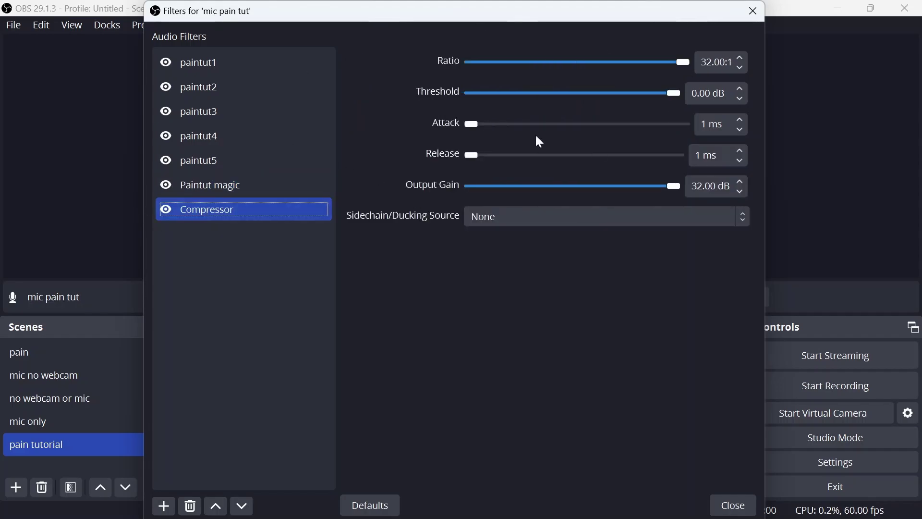
- Close the filters, look at the screenpain source in the pain scene, and return to the pain tutorial scene
left_click(734, 505)
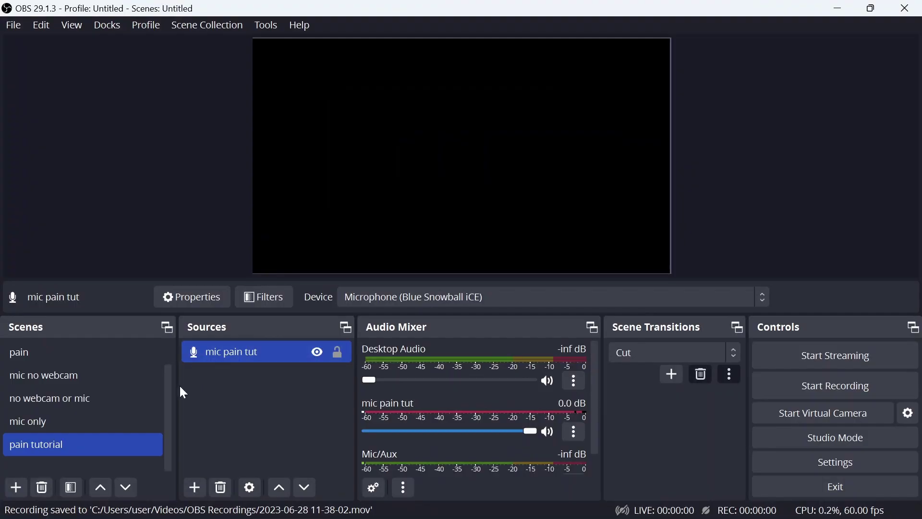
left_click(102, 396)
left_click(89, 360)
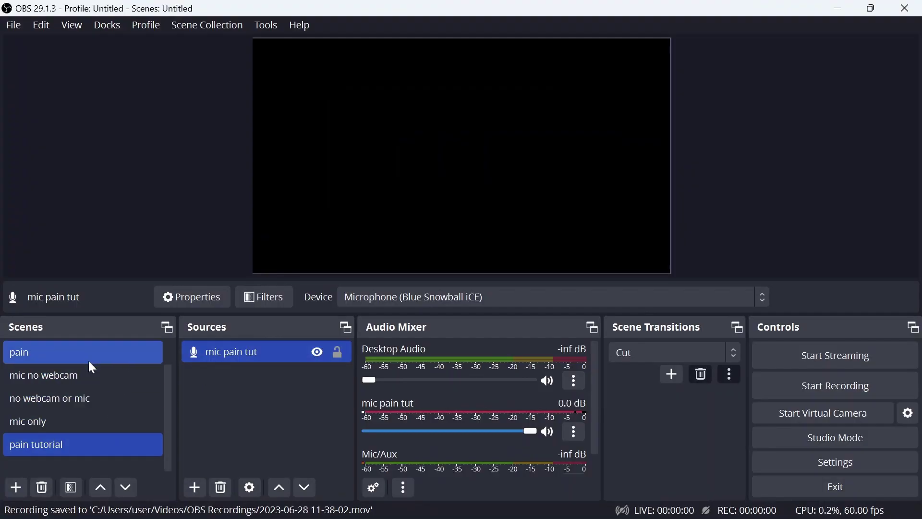
left_click(230, 375)
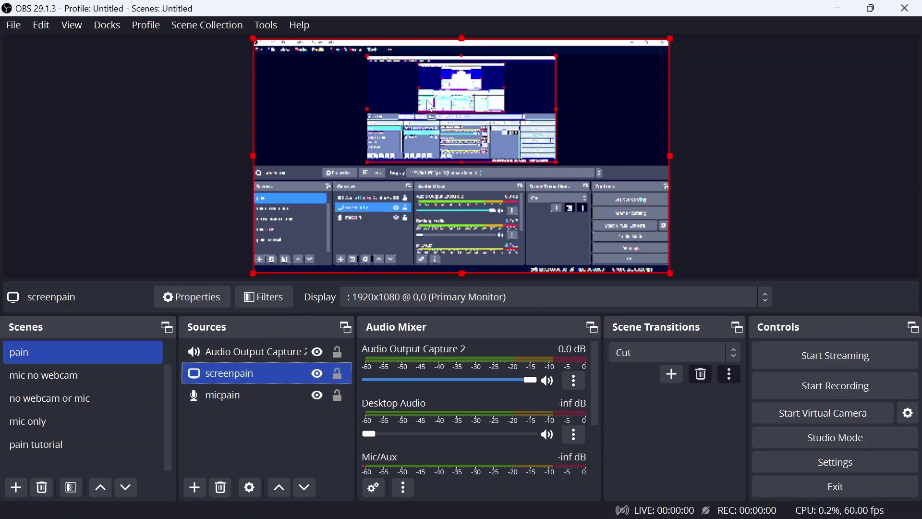
left_click(82, 449)
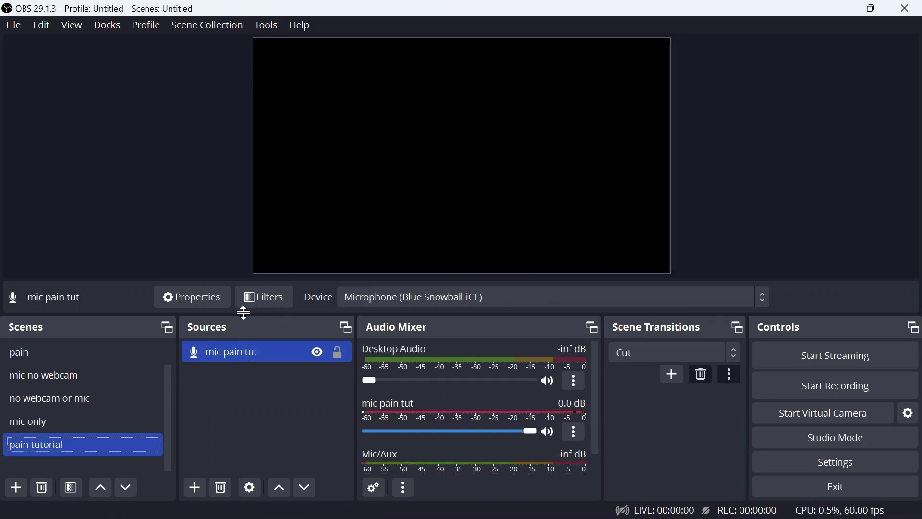
- Add a new Display Capture source named "screenpaintut" to the pain tutorial scene
left_click(195, 488)
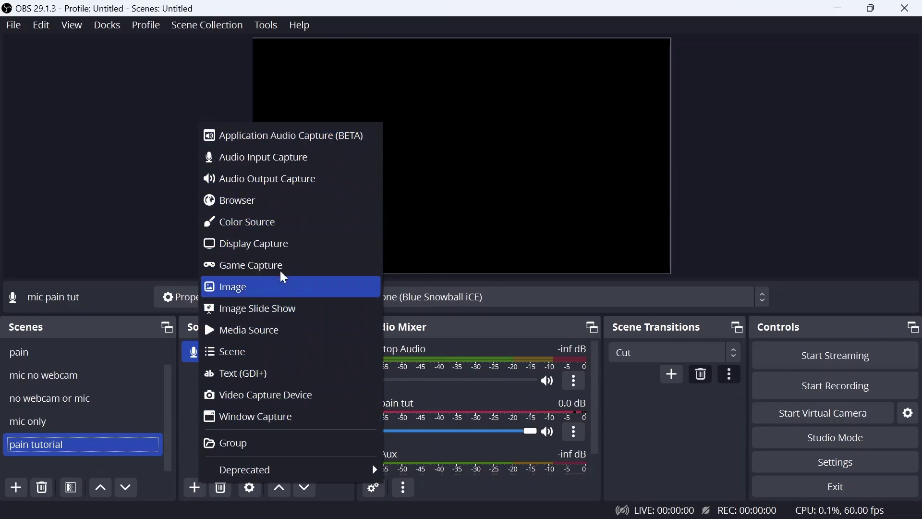
left_click(286, 247)
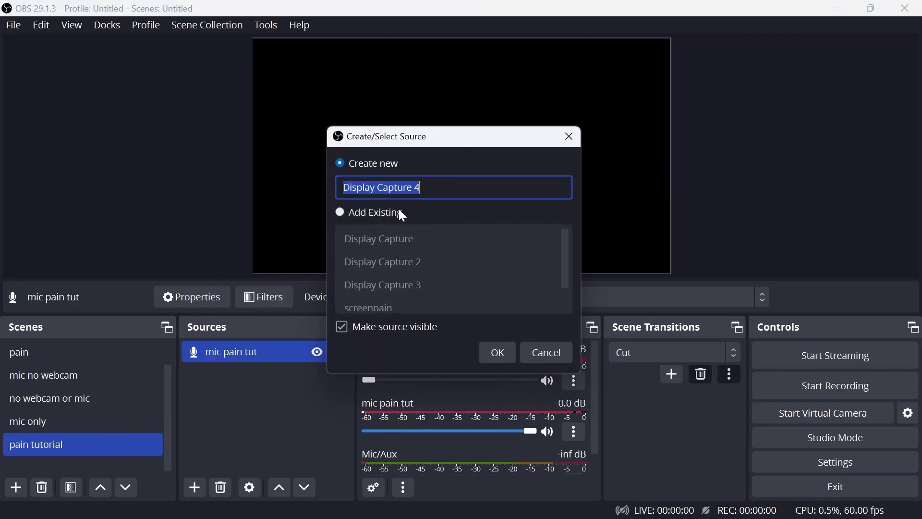
type("sc")
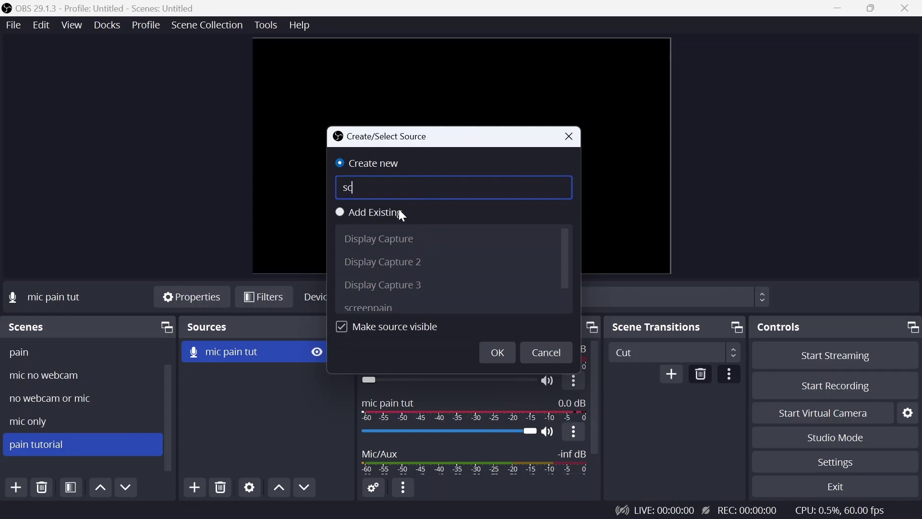
type("reenpaintut")
key("Return")
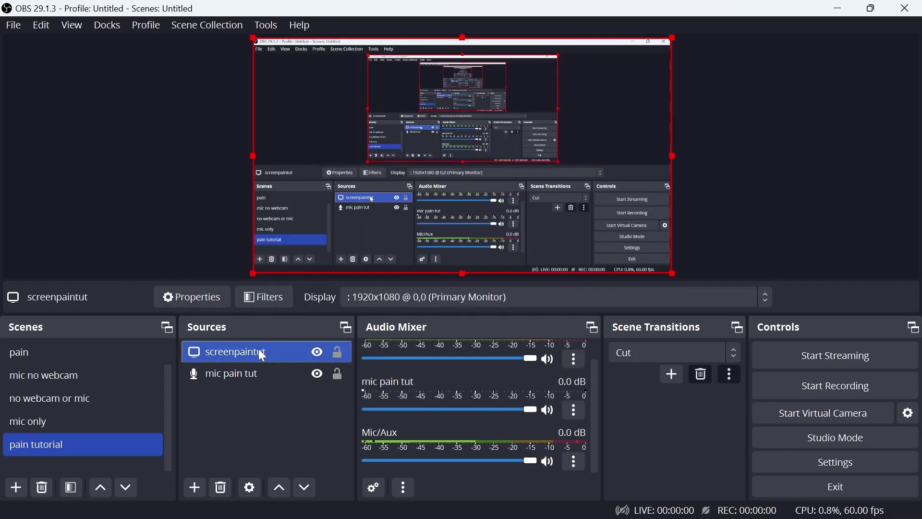
- Add a Color Correction filter named "MY EYES" to the screenpaintut source
left_click(264, 449)
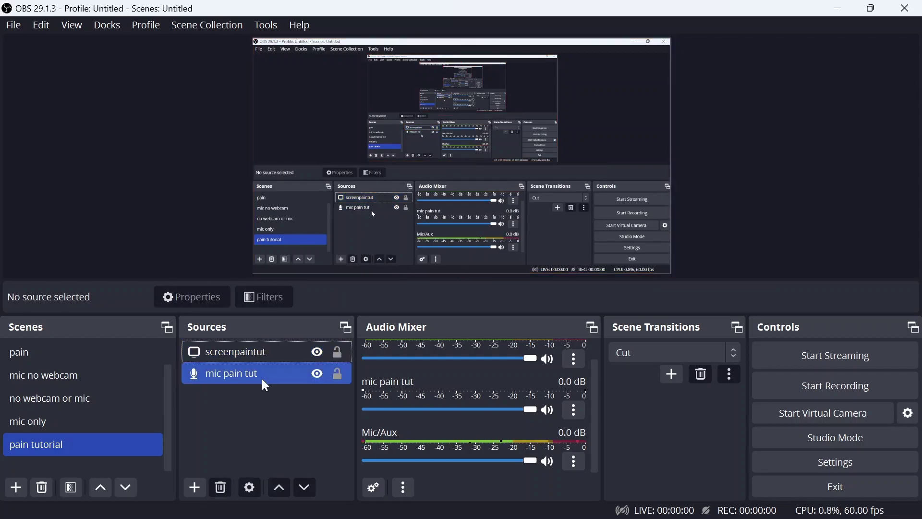
left_click(256, 348)
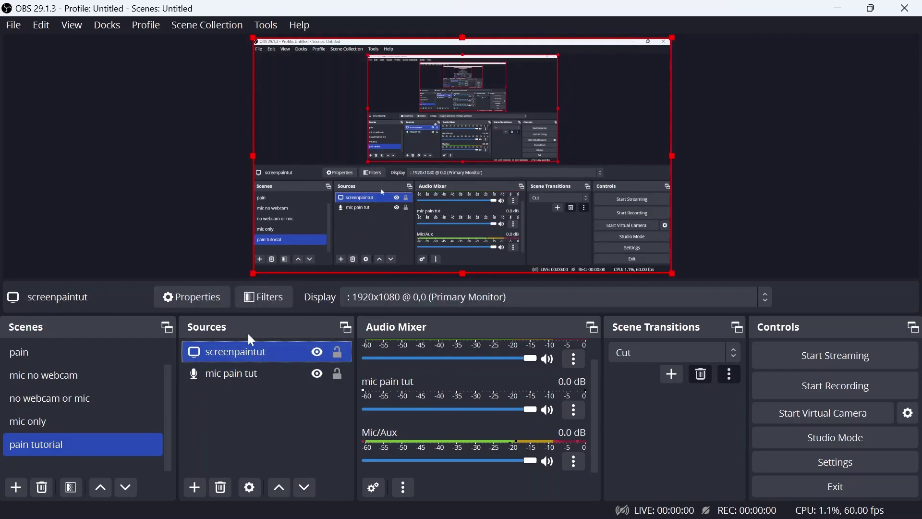
left_click(274, 301)
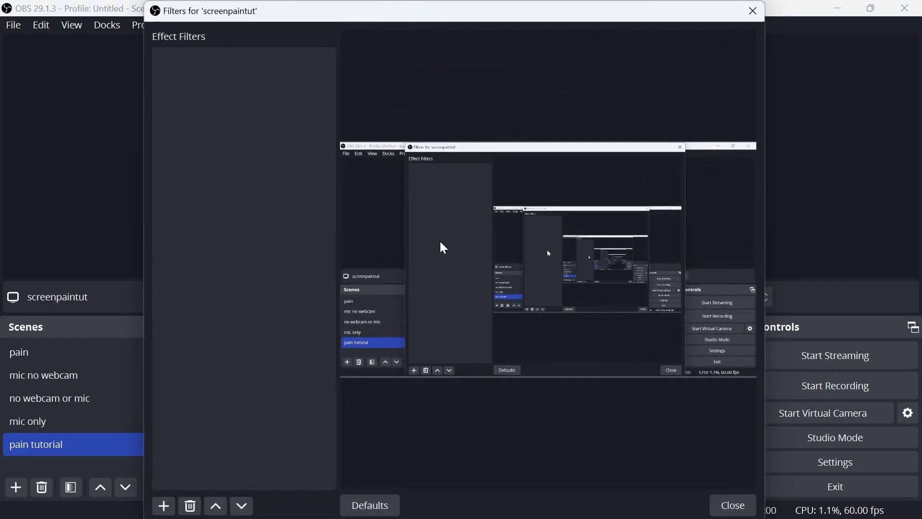
left_click(163, 506)
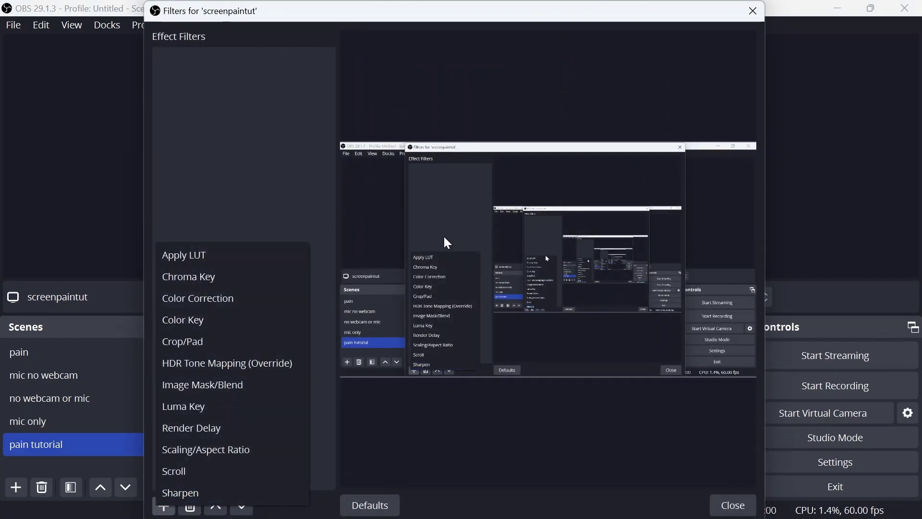
left_click(214, 306)
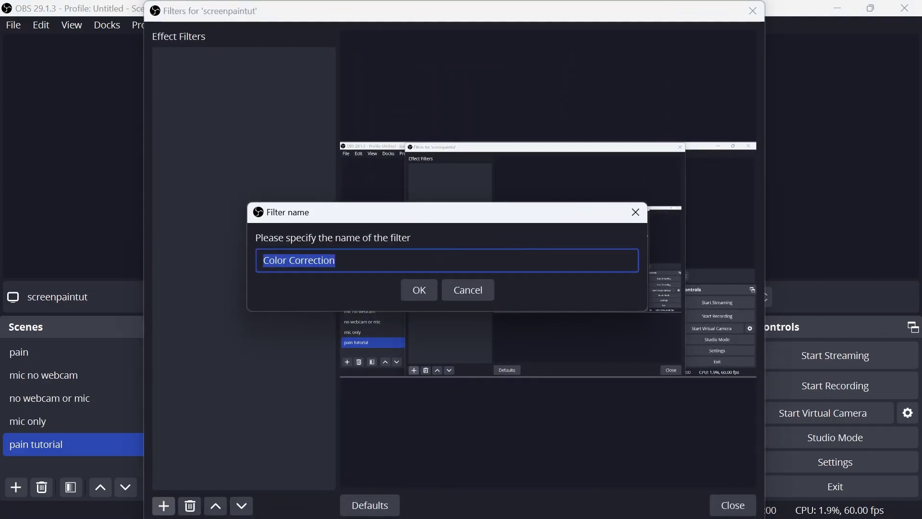
type("MY EYE")
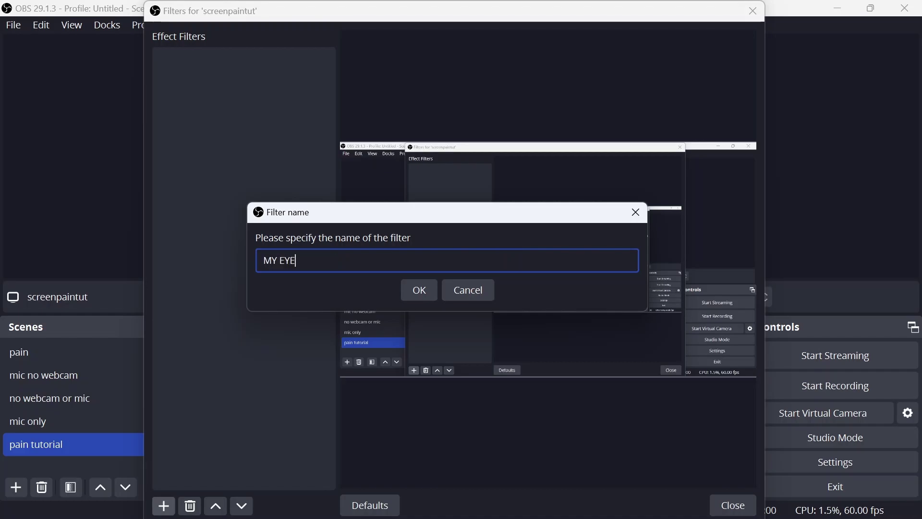
left_click(420, 293)
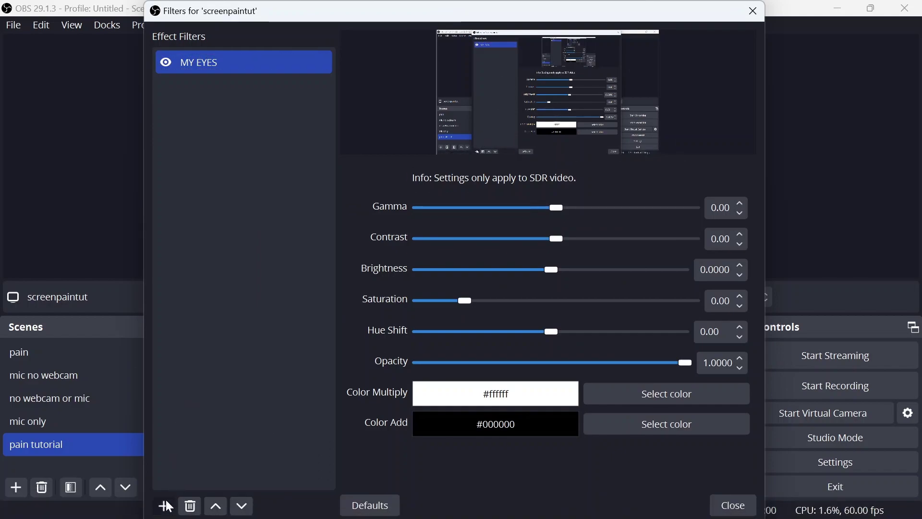
- Add a Color Key filter named "MYU EYES S A" to the screenpaintut source
left_click(164, 506)
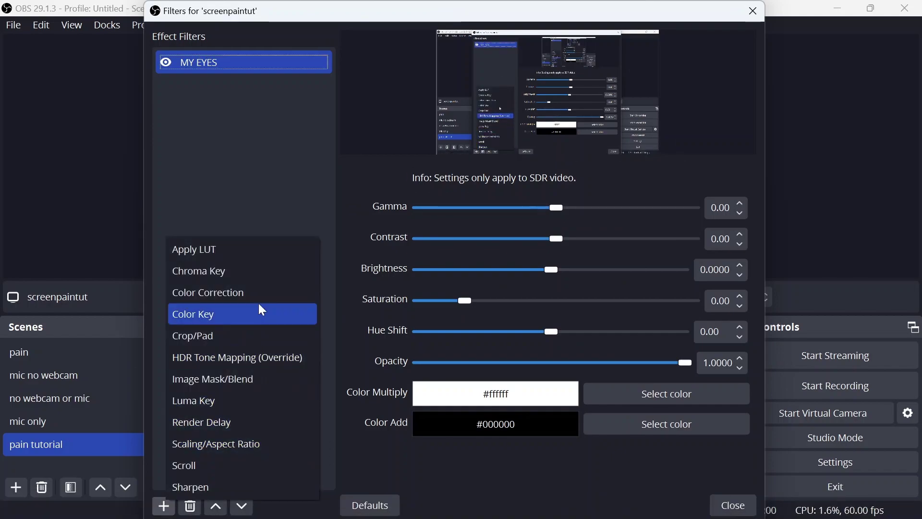
left_click(240, 324)
type("MYU EYE")
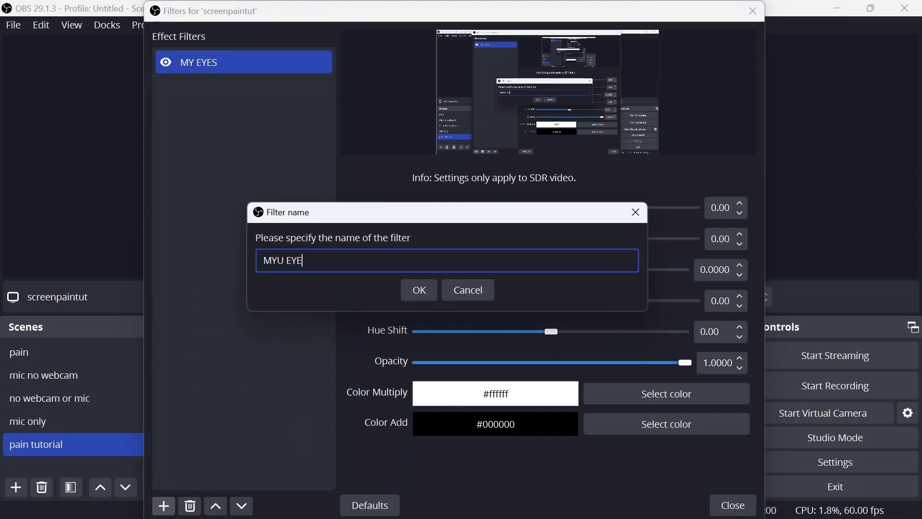
type("S S A")
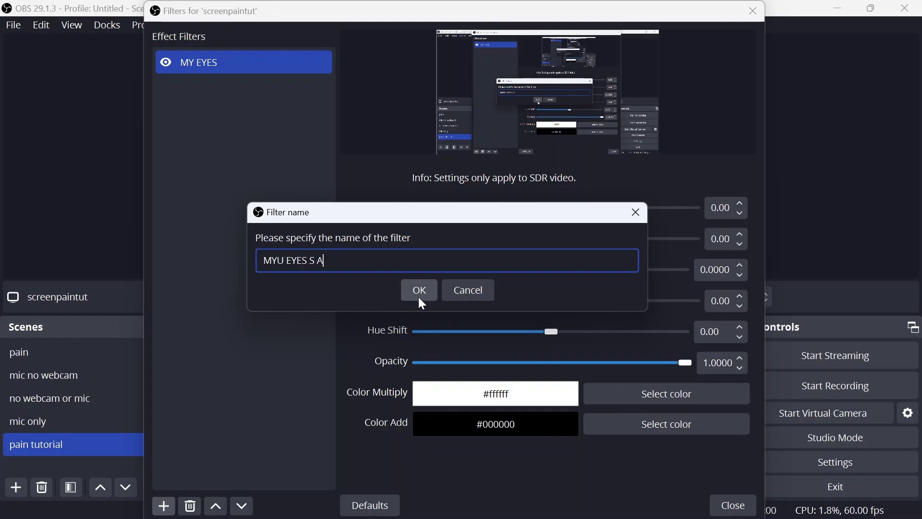
left_click(418, 298)
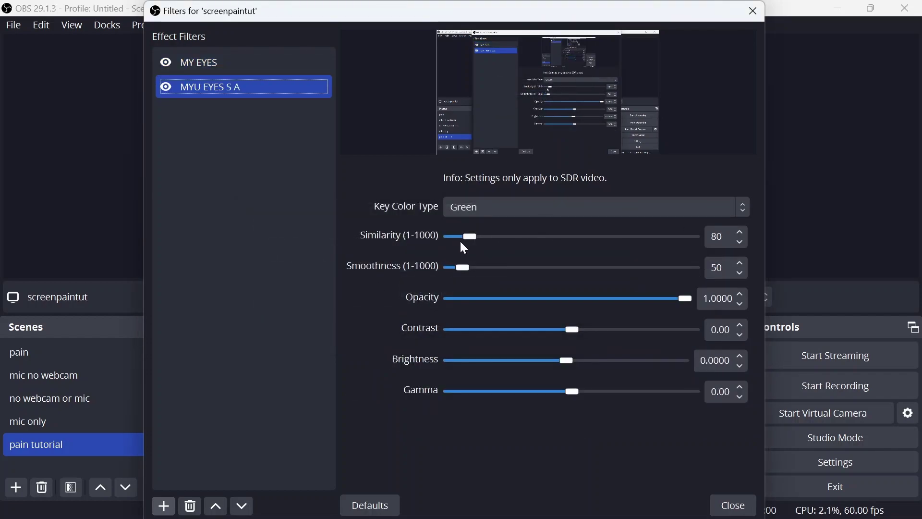
- Set the color key filter's similarity and smoothness to 1, opacity to 1.0000 and contrast to 4.00
left_click_drag(470, 237, 379, 266)
mouse_move(459, 267)
left_mouse_down()
mouse_move(634, 267)
mouse_move(449, 267)
left_mouse_up()
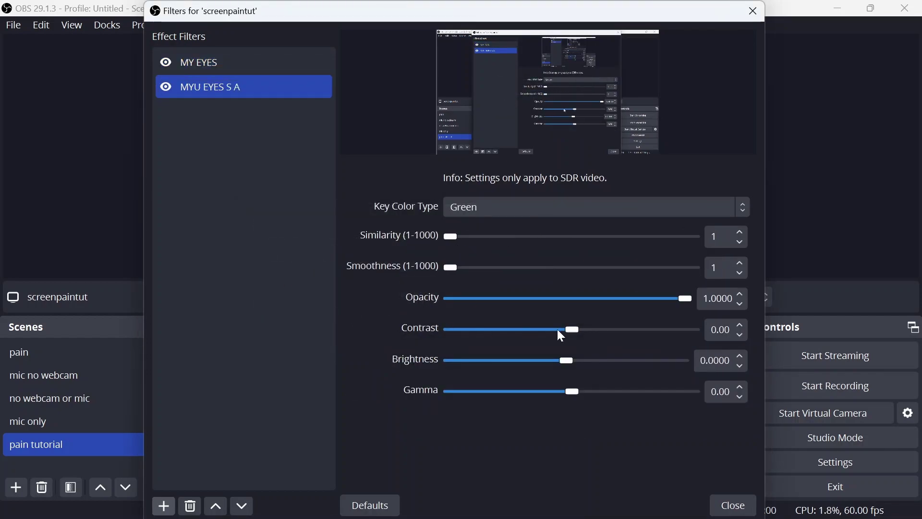
left_click_drag(683, 299, 790, 306)
left_click_drag(573, 330, 778, 363)
- Set the color key filter's brightness to -0.0750
left_click(718, 360)
double_click(721, 360)
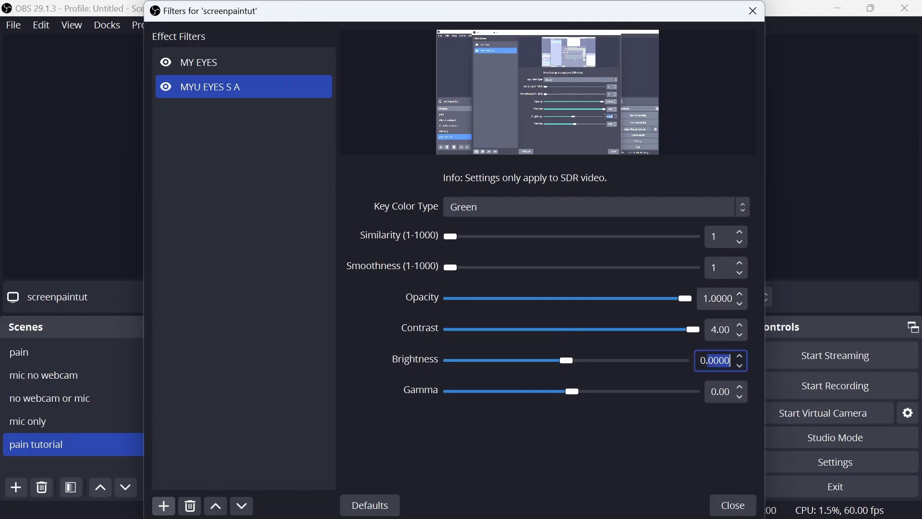
type("-0.0")
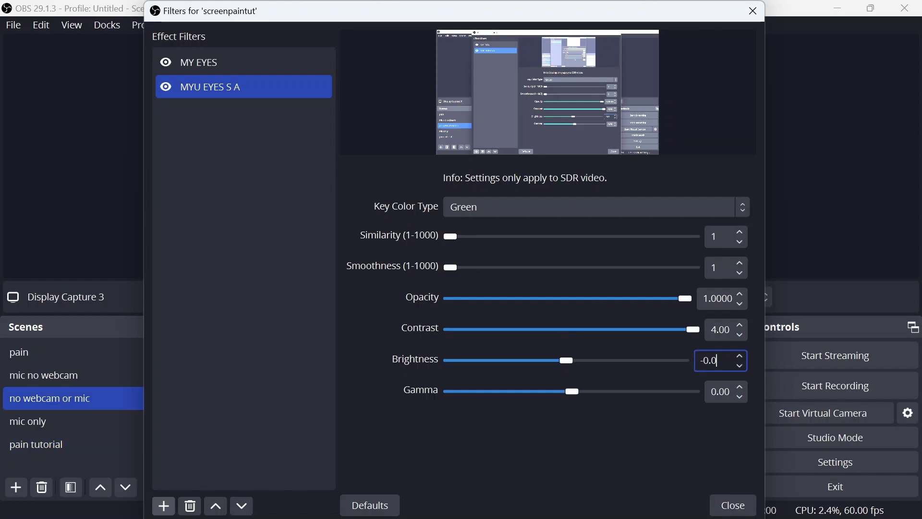
type("700")
left_click(729, 360)
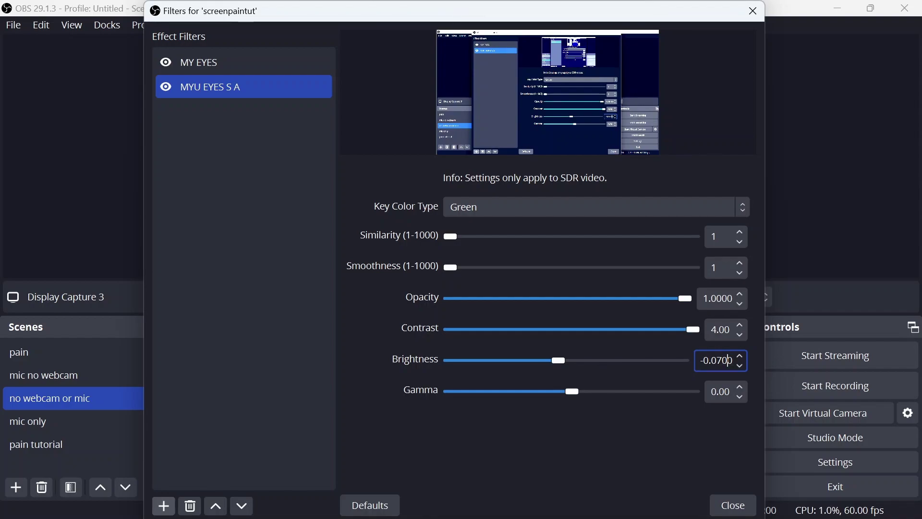
type("5")
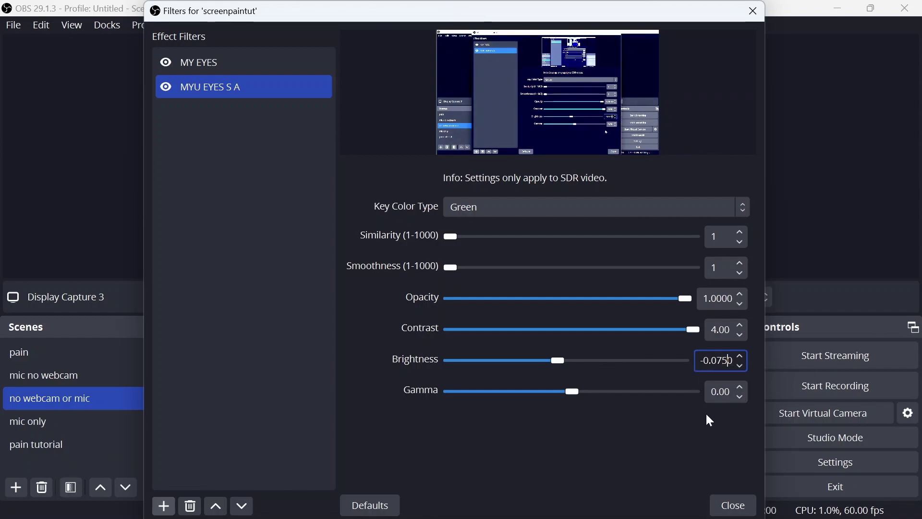
left_click(636, 434)
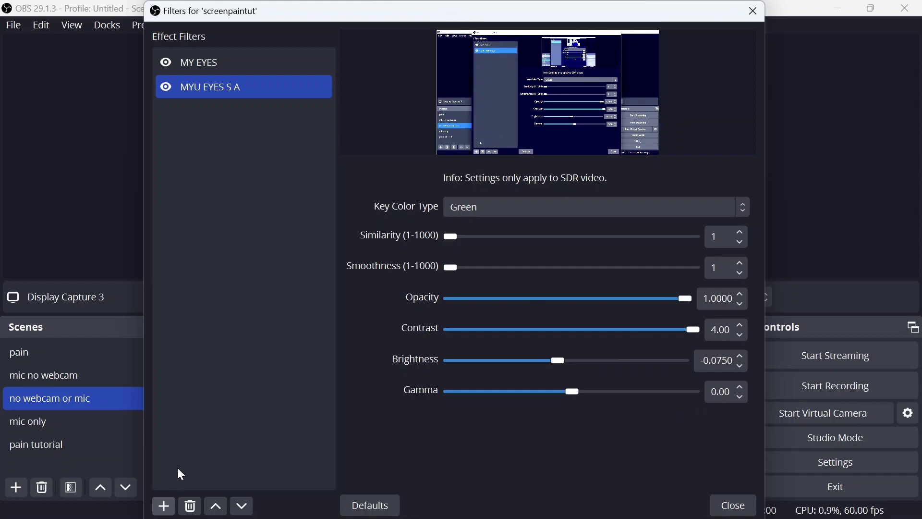
- Add a Scaling/Aspect Ratio filter named "LOW QUALITY" to the screenpaintut source
left_click(163, 503)
key("Escape")
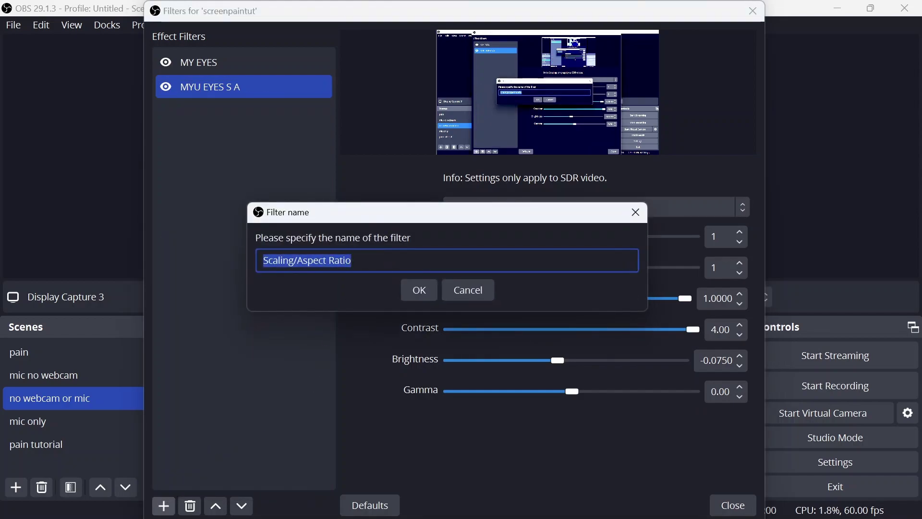
type("LOW QUALITY")
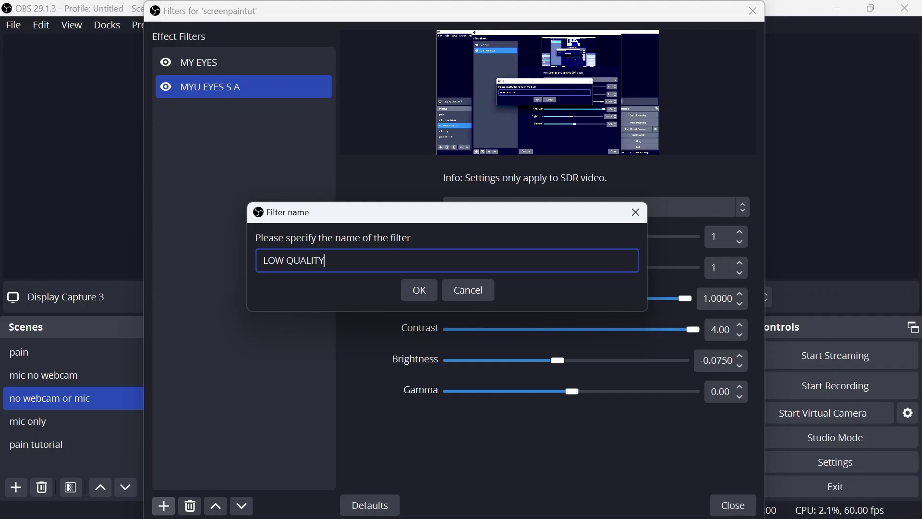
left_click(412, 288)
- Set the LOW QUALITY filter's scale filtering to Point and its resolution to 400x225
left_click(486, 178)
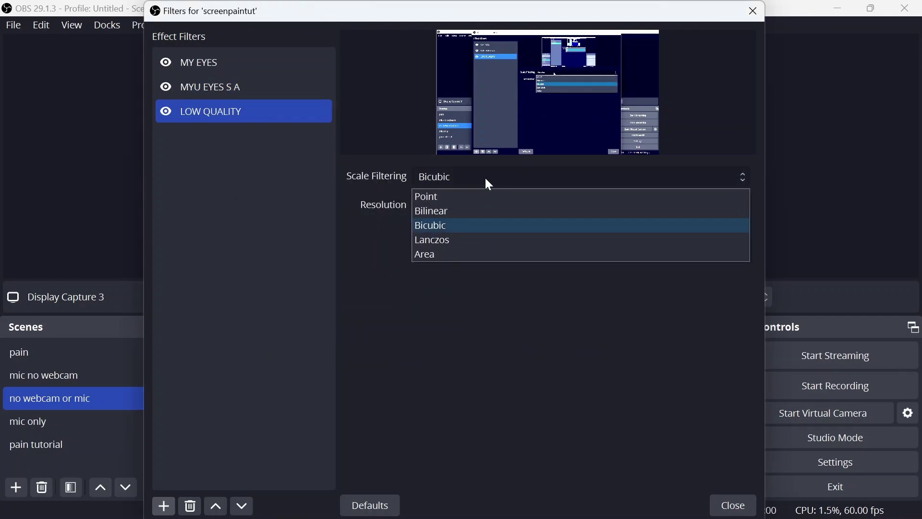
left_click(480, 197)
left_click(445, 206)
key("BackSpace")
key("BackSpace")
key("BackSpace")
key("BackSpace")
type("400x225")
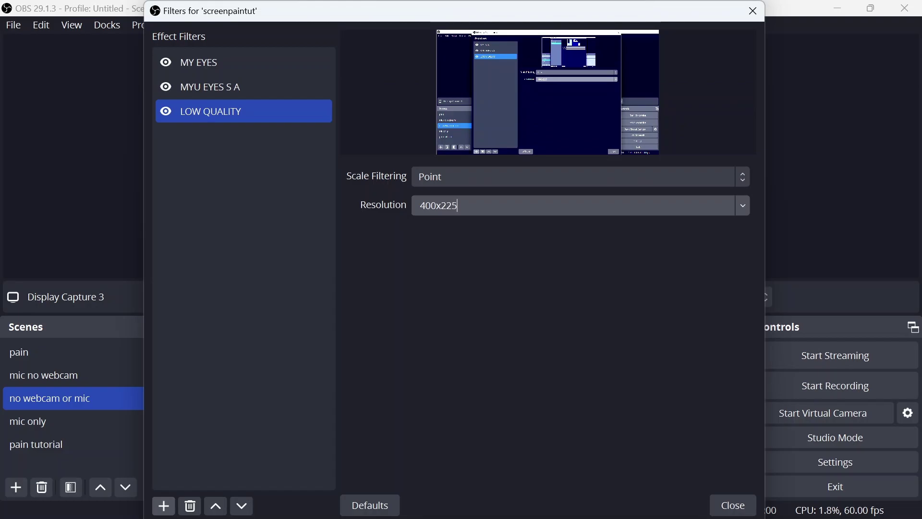
- Add a Sharpen filter named "LOW QUALITY X 2" to screenpaintut and raise its sharpness to the maximum
left_click(162, 504)
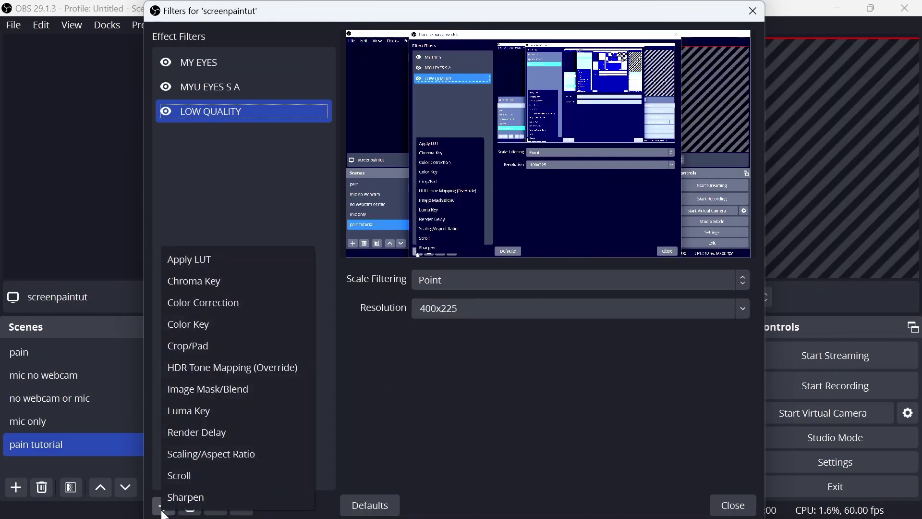
left_click(256, 496)
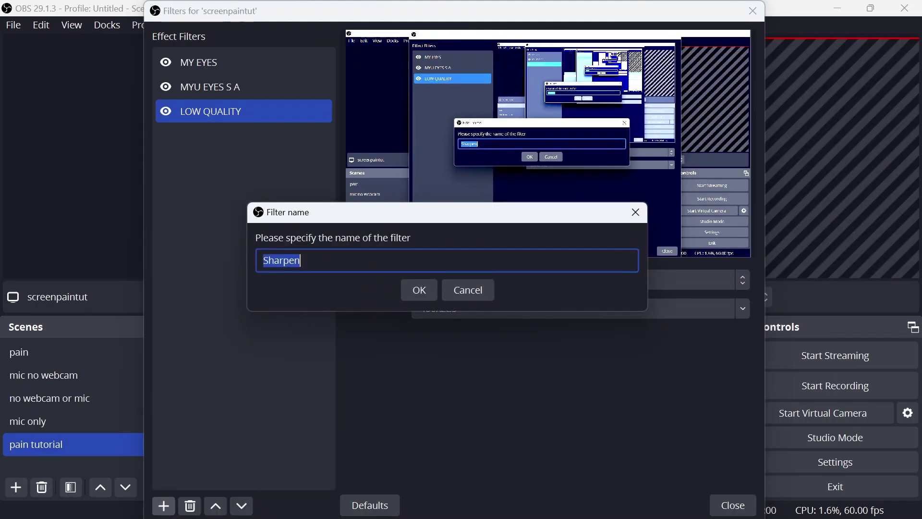
type("LOW QUALITY X 2")
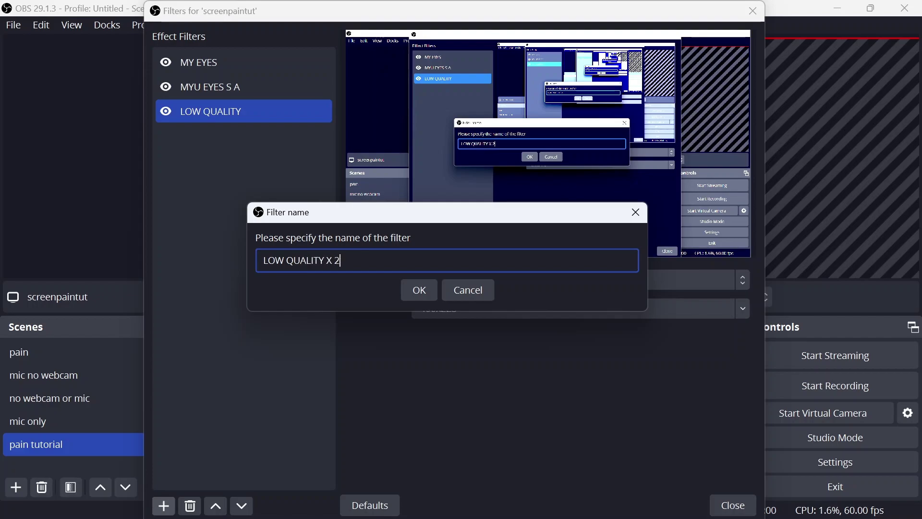
left_click(407, 294)
left_click_drag(428, 311, 840, 356)
- Close the filters and scale the screenpaintut capture up in the preview to fill the canvas
left_click(725, 509)
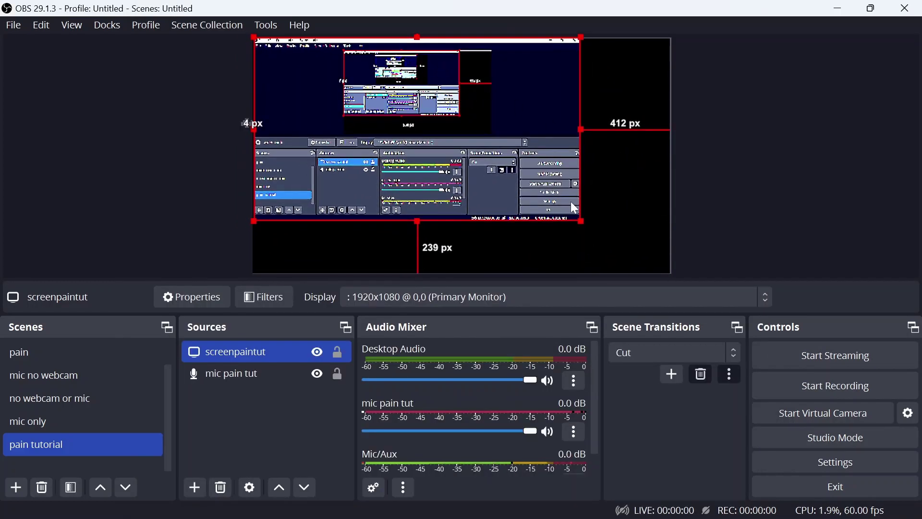
left_click_drag(581, 221, 668, 268)
left_click_drag(456, 166, 456, 162)
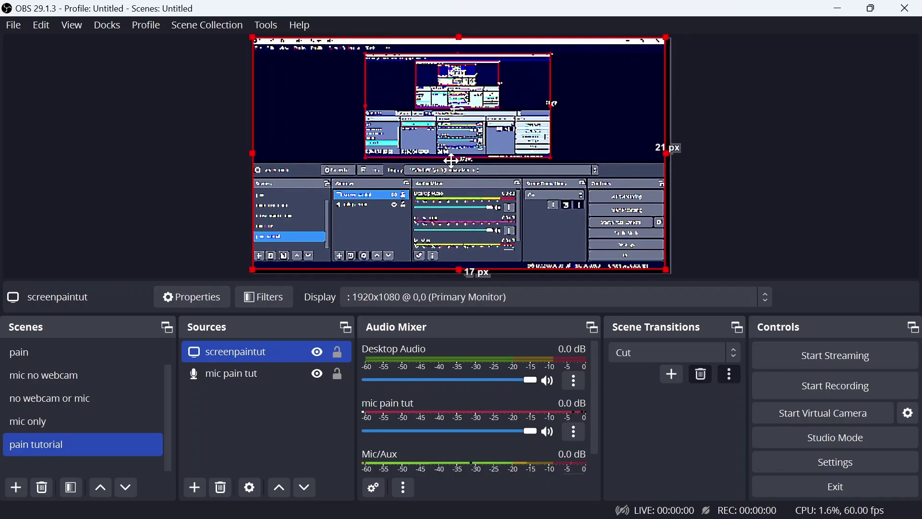
- Add an Audio Output Capture source named "my ears have diasjpdajipanidnisanianfjokwjgujghoiavibhiv jrkbfokjdbvjsalkjavlvojphasoj;b" with the default device
left_click(194, 488)
left_click(312, 181)
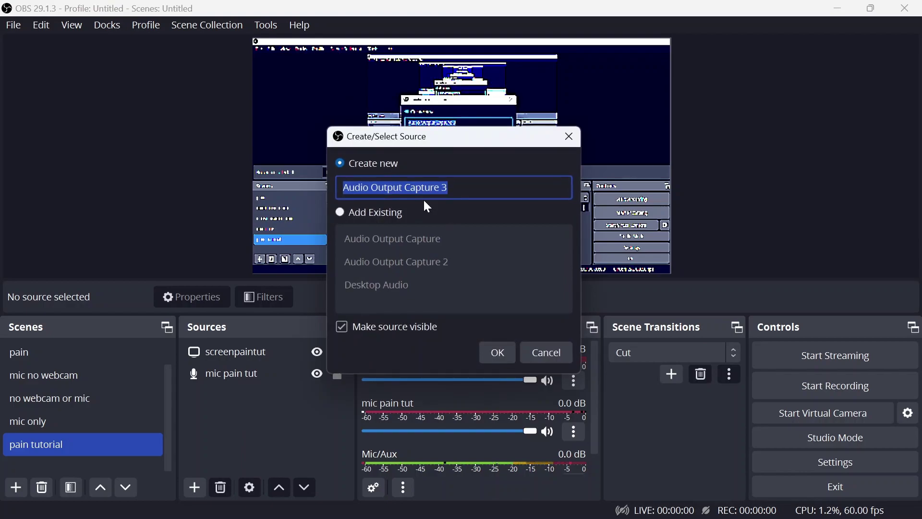
type("my ")
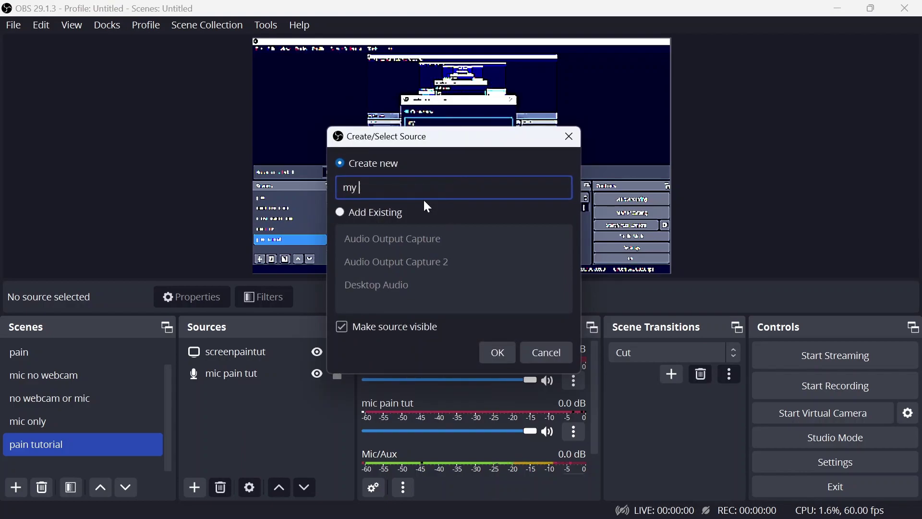
type("ears have diasjpdajipanidnisanianfjokwjgujghoia")
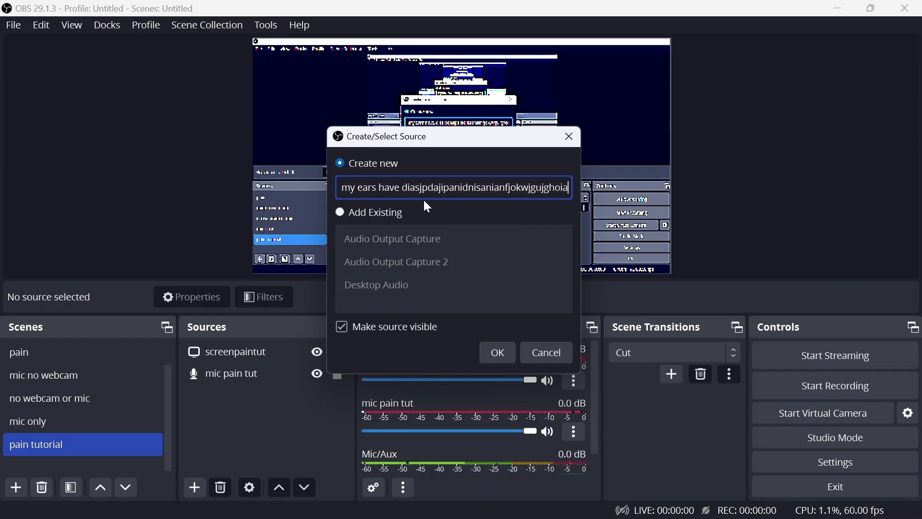
type("vibhiv jrkbfokjdbvjsalkjavlvojphasoj;b")
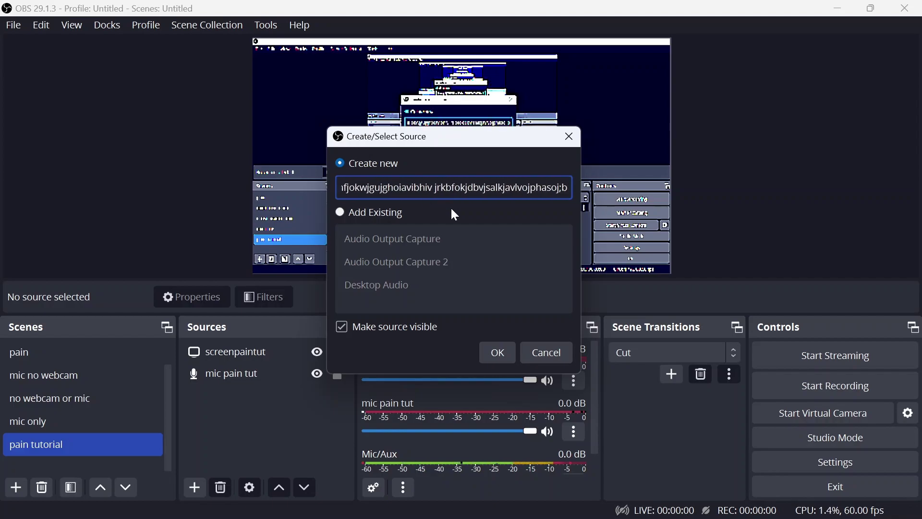
left_click(500, 350)
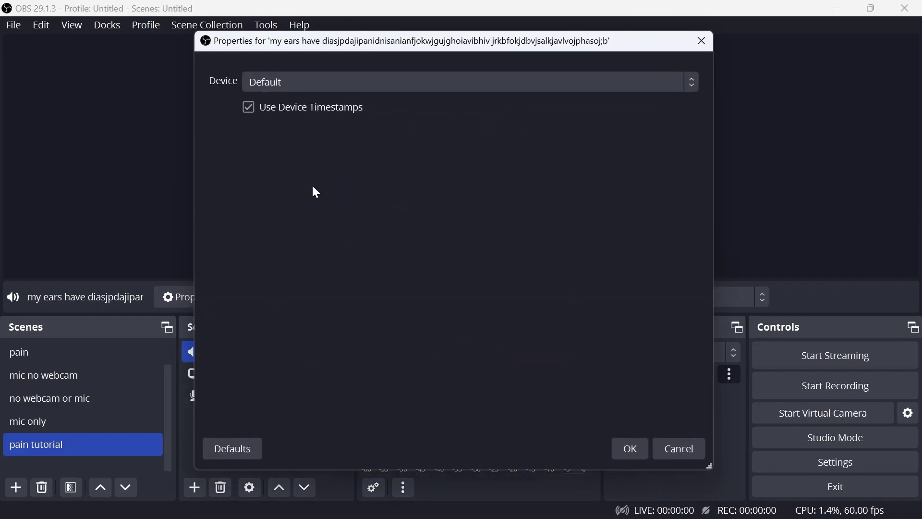
left_click(631, 448)
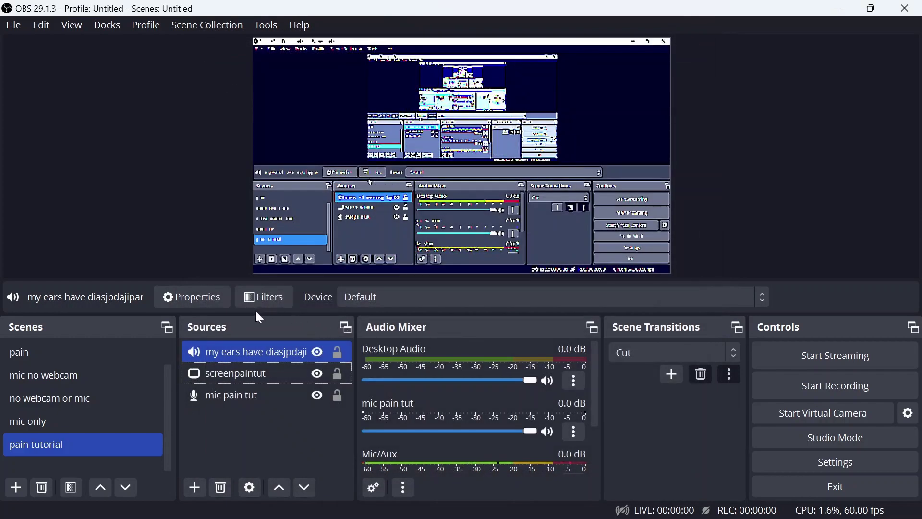
- Copy the mic pain tut source's filters, paste them onto the new audio output capture and check its filter list
right_click(264, 441)
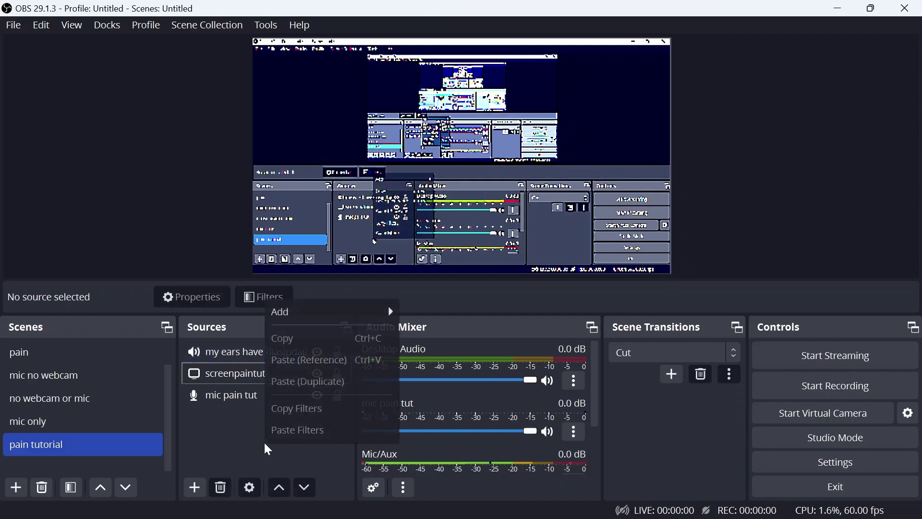
left_click(230, 437)
left_click(252, 397)
right_click(251, 396)
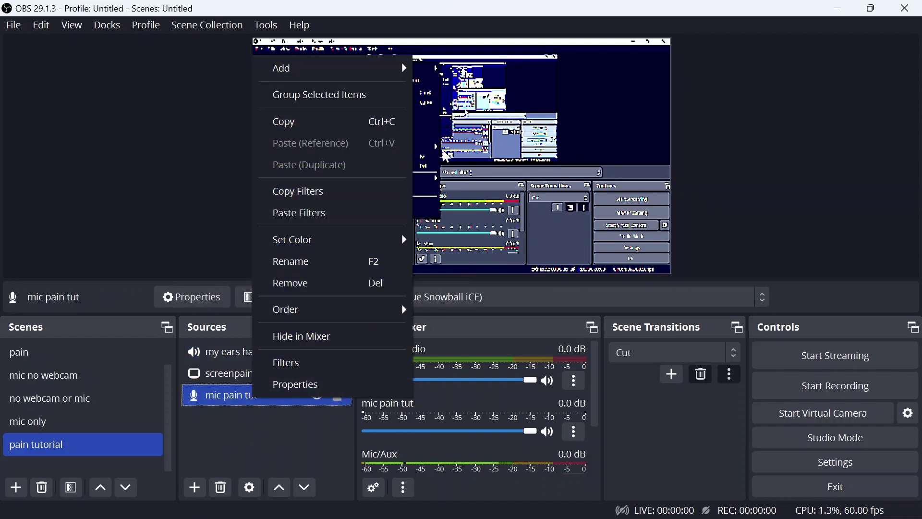
left_click(371, 191)
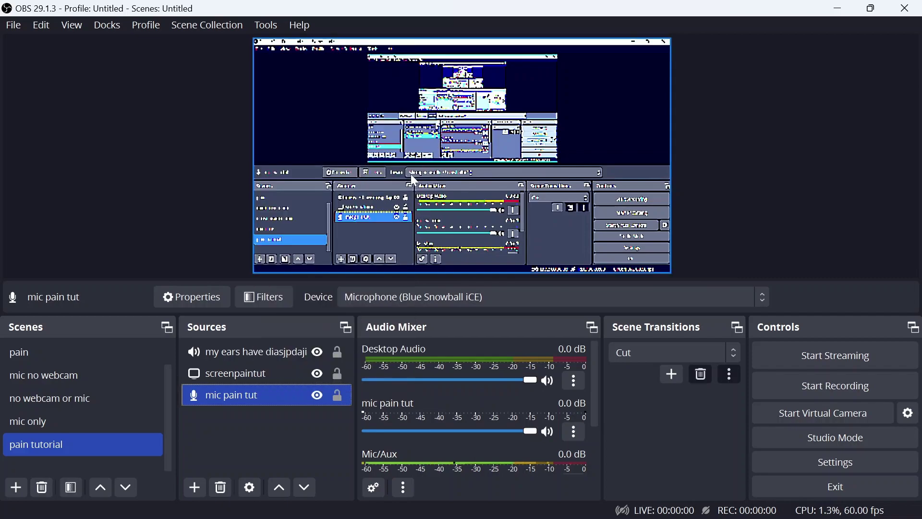
left_click(248, 350)
right_click(248, 349)
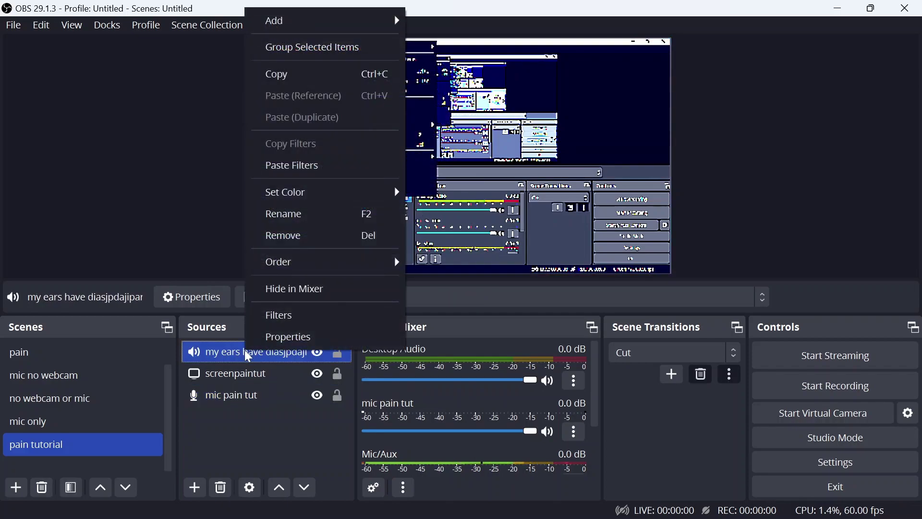
left_click(352, 171)
left_click(261, 294)
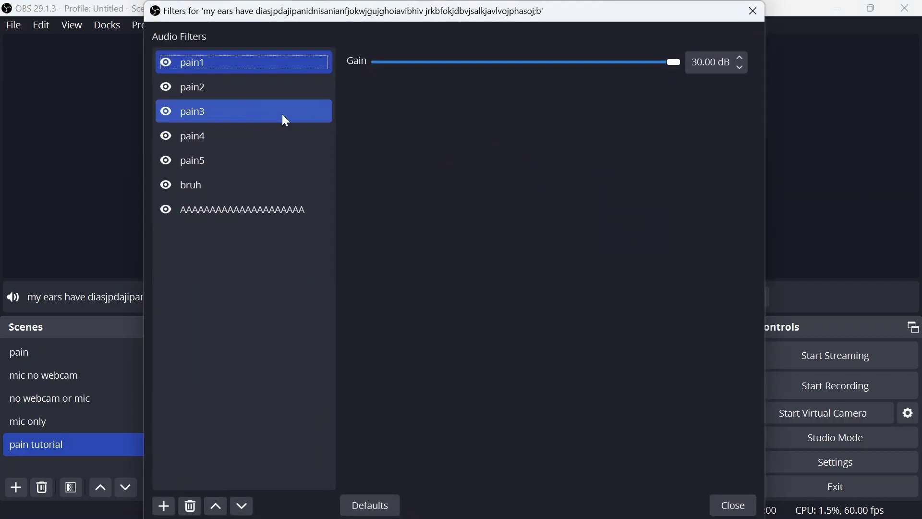
left_click(733, 504)
left_click(744, 235)
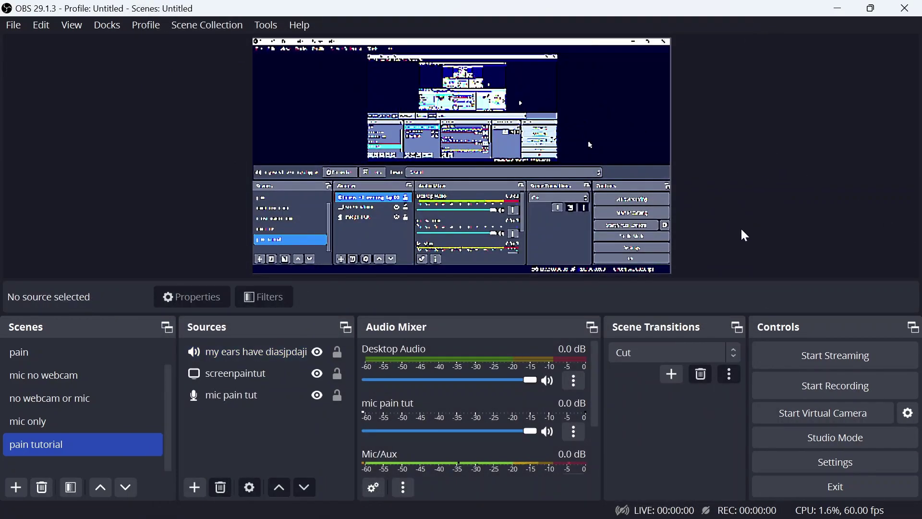